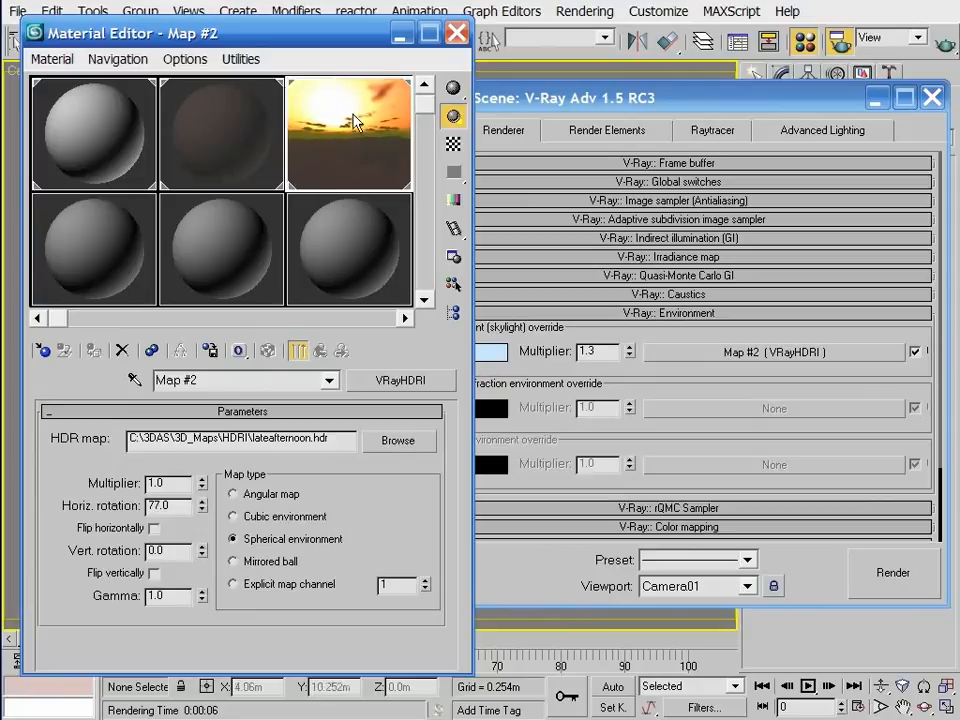
# Step: Try different horizontal rotations on the VRayHDRI environment map, and reset the horizontal rotation to 0
pyautogui.moveTo(204, 506); pyautogui.dragTo(201, 395)
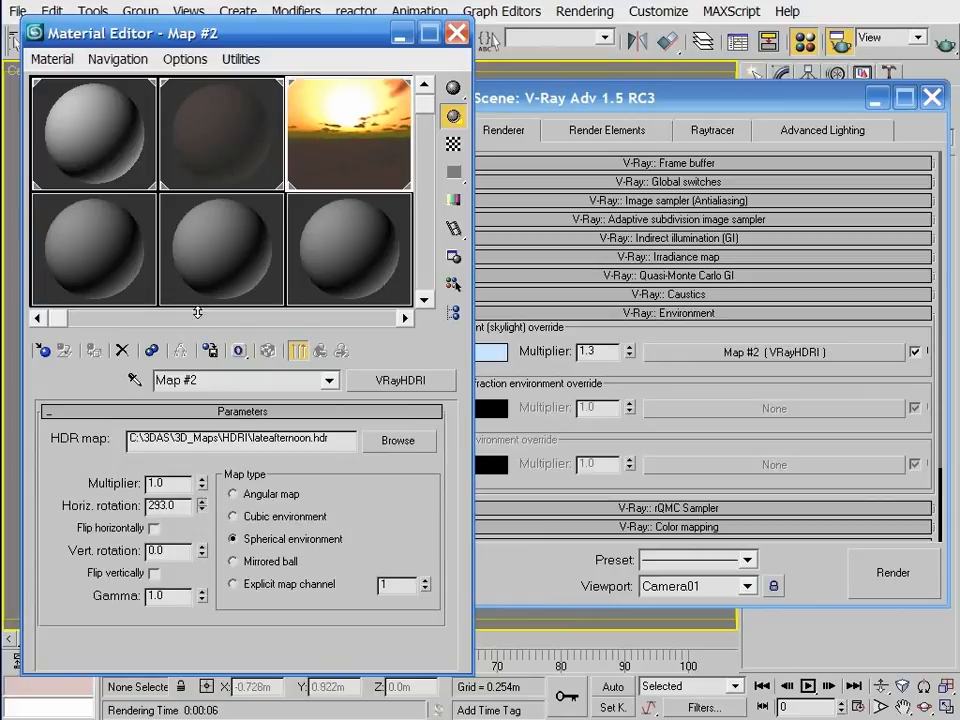
pyautogui.doubleClick(157, 505)
pyautogui.write('36')
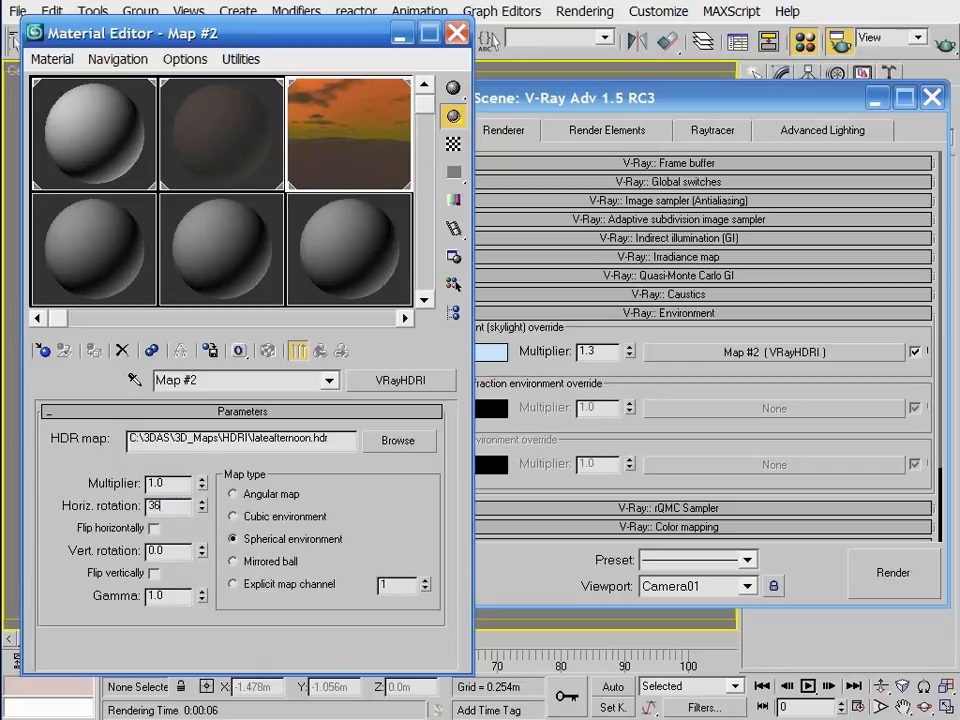
pyautogui.write('0')
pyautogui.press('Return')
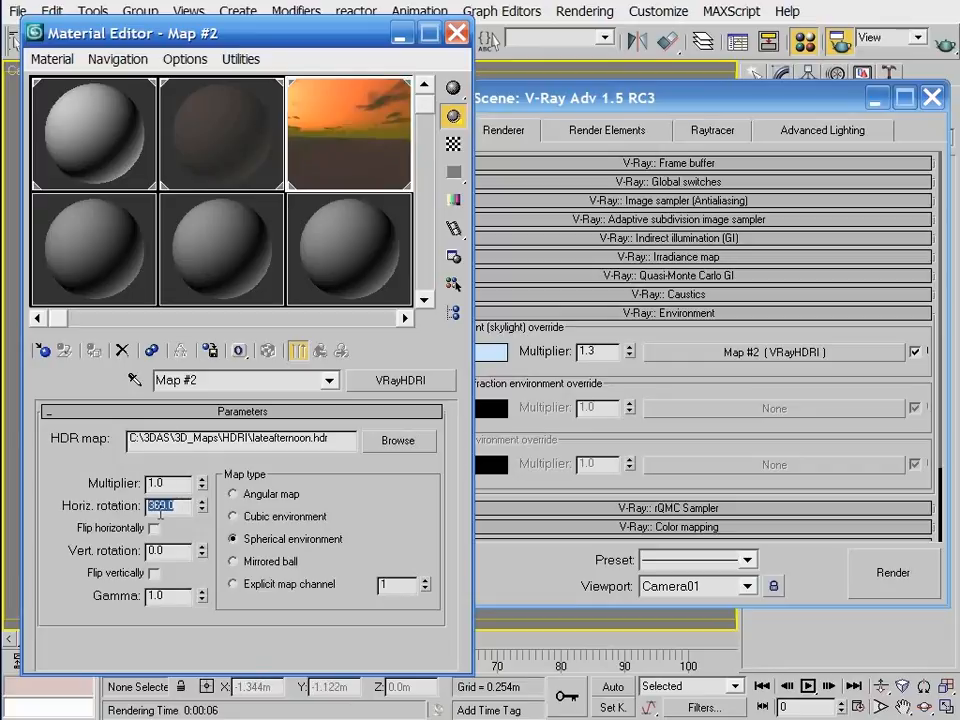
pyautogui.rightClick(202, 508)
# Step: Try a vertical rotation of -87 on the HDRI map, and reset it to 0
pyautogui.moveTo(203, 552); pyautogui.dragTo(204, 628)
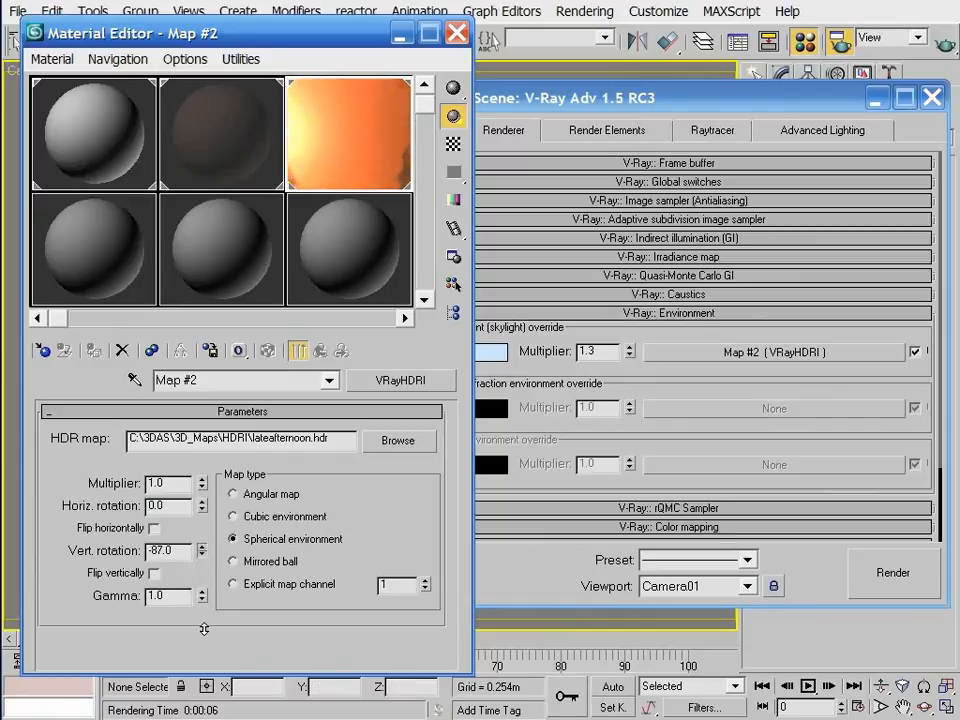
pyautogui.rightClick(201, 551)
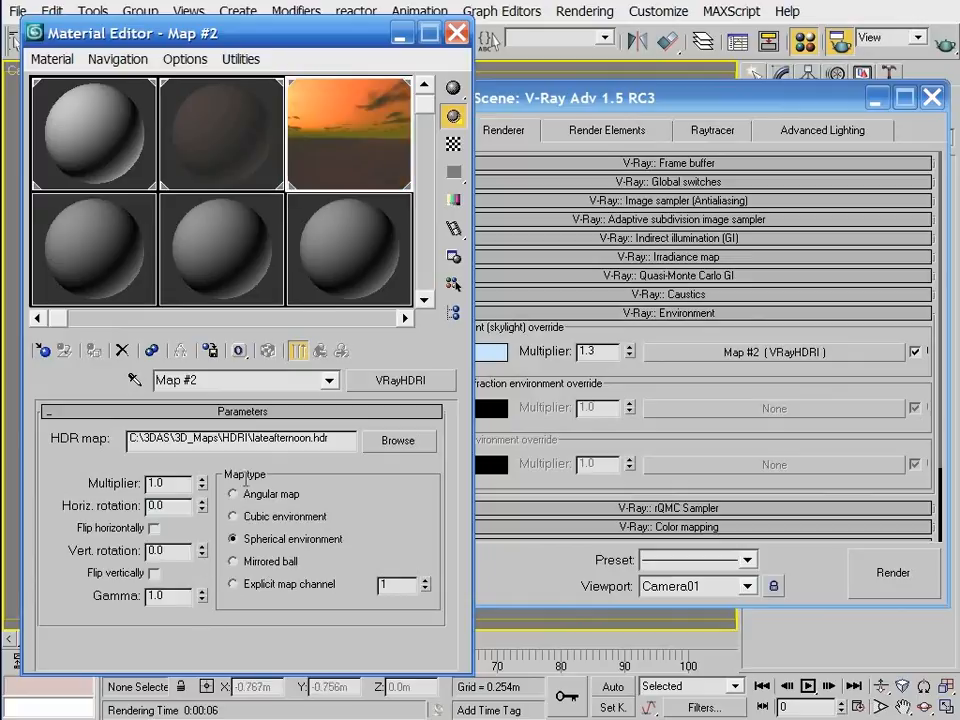
# Step: Render the Camera01 view with the HDRI map unrotated, and close the rendered frame after checking the lighting
pyautogui.click(874, 100)
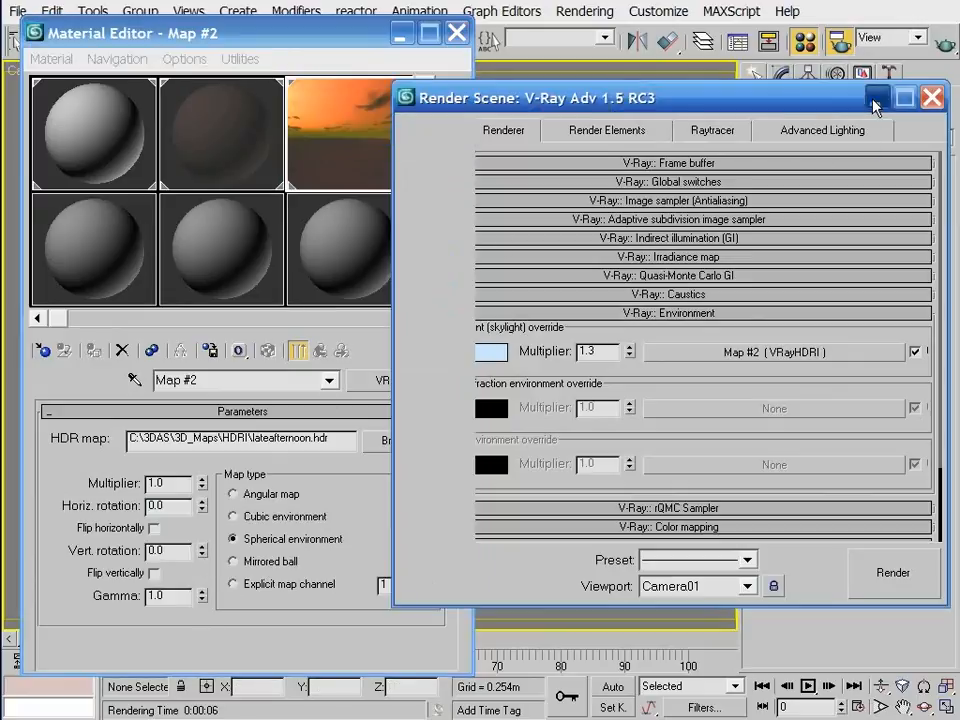
pyautogui.click(399, 36)
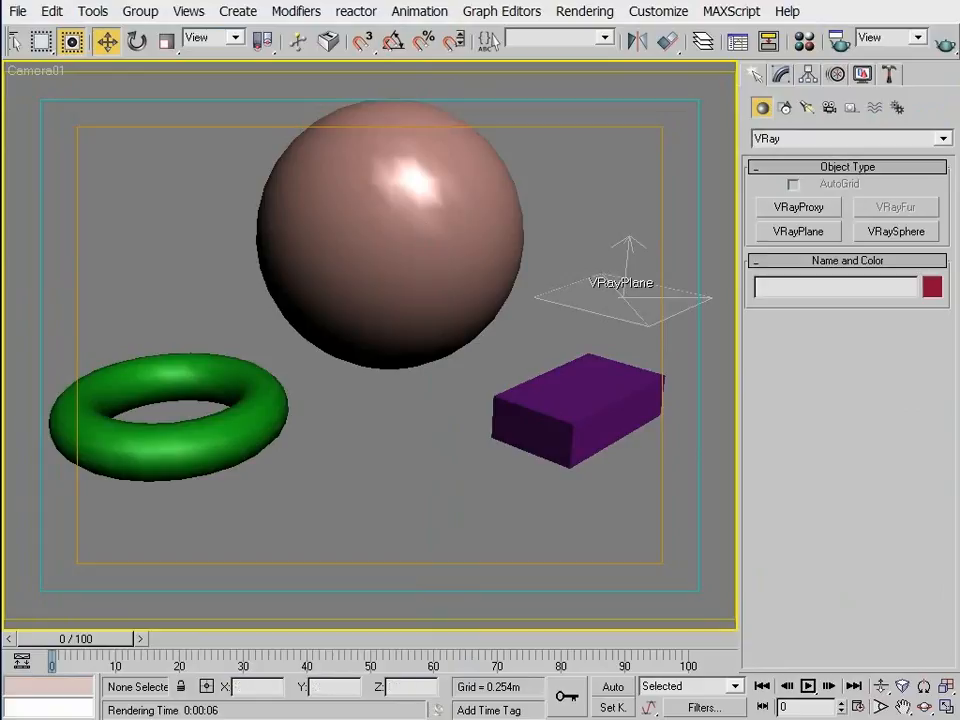
pyautogui.press('F10')
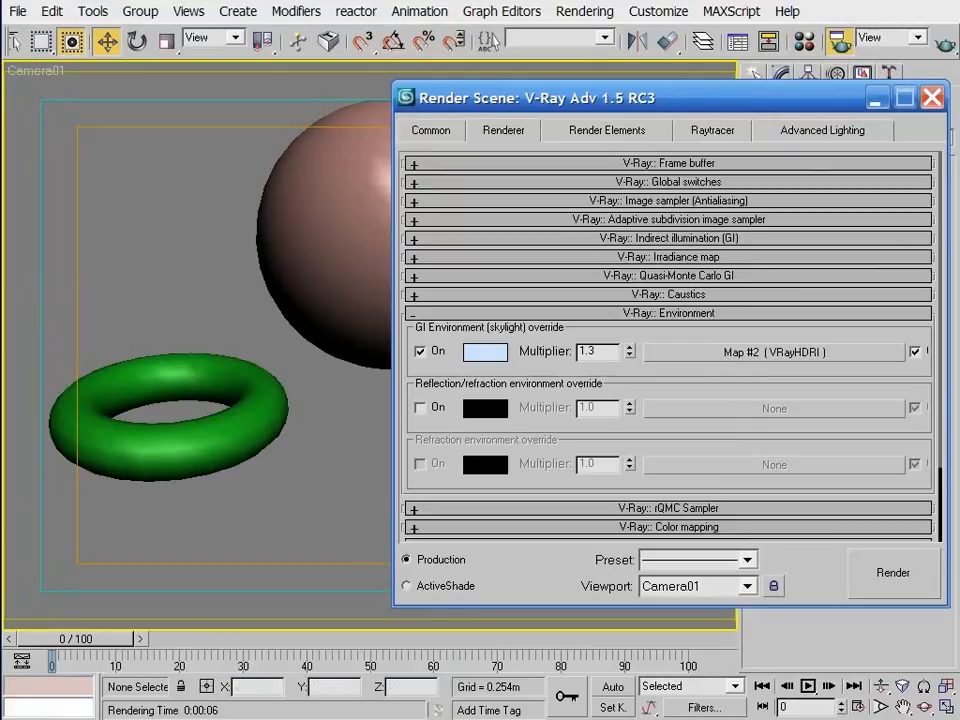
pyautogui.press('m')
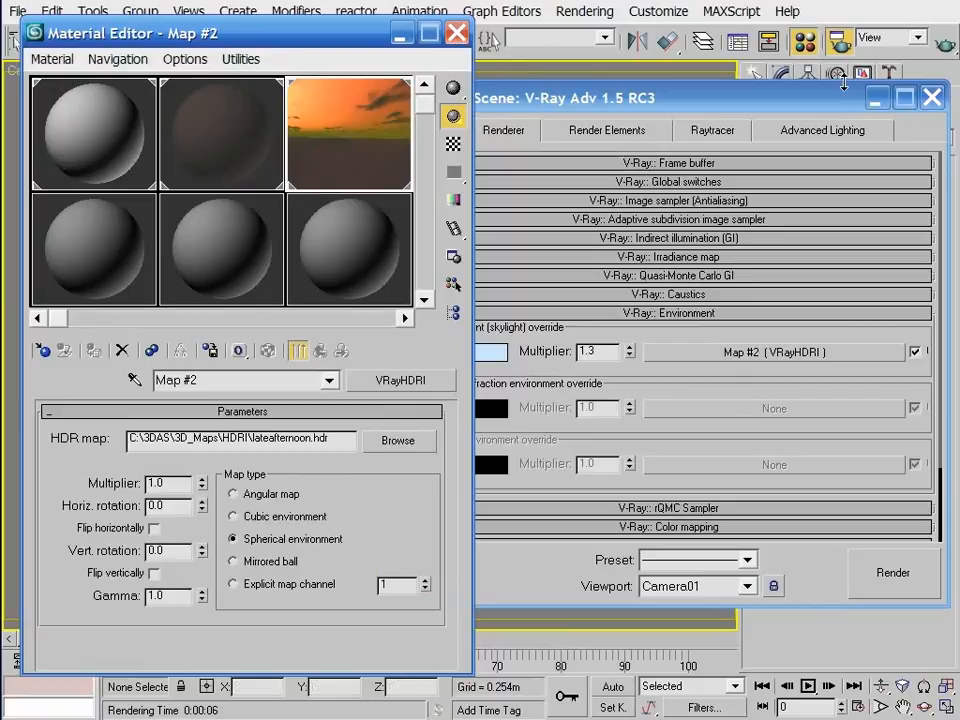
pyautogui.click(943, 42)
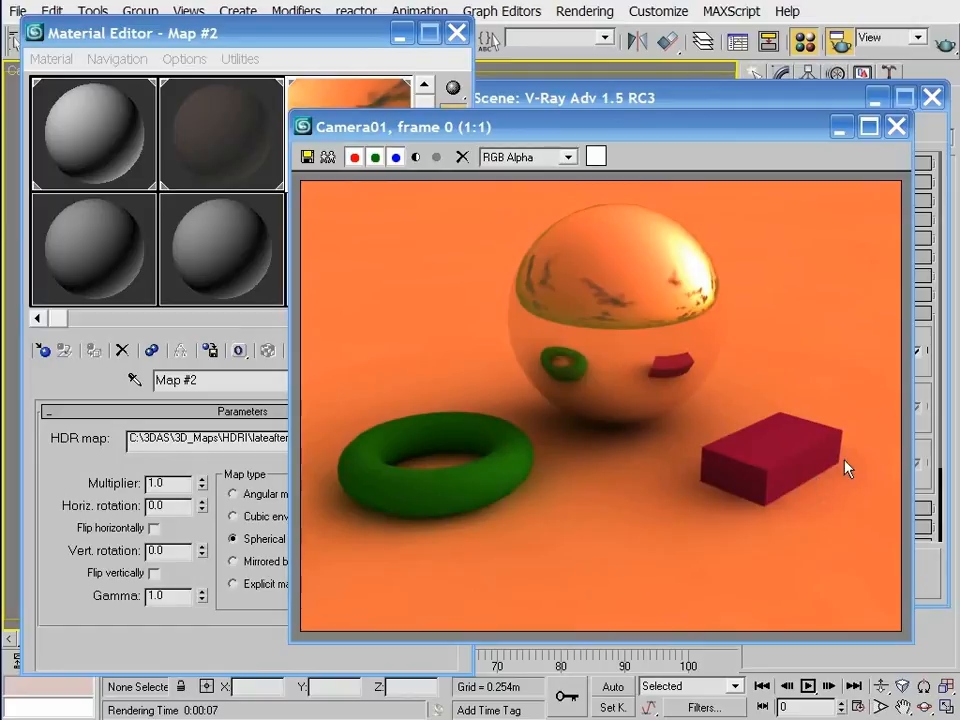
pyautogui.click(896, 126)
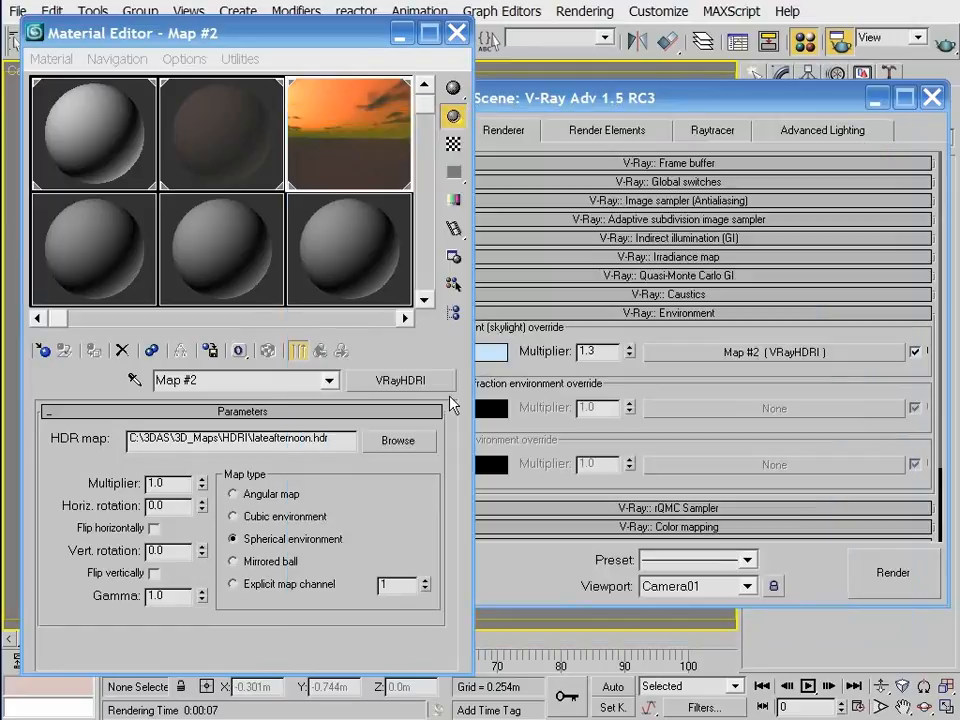
# Step: Set the HDRI map's horizontal rotation to 30, test-render the Camera01 view, and dismiss the rendered frame
pyautogui.click(167, 497)
pyautogui.doubleClick(167, 505)
pyautogui.write('30')
pyautogui.press('Return')
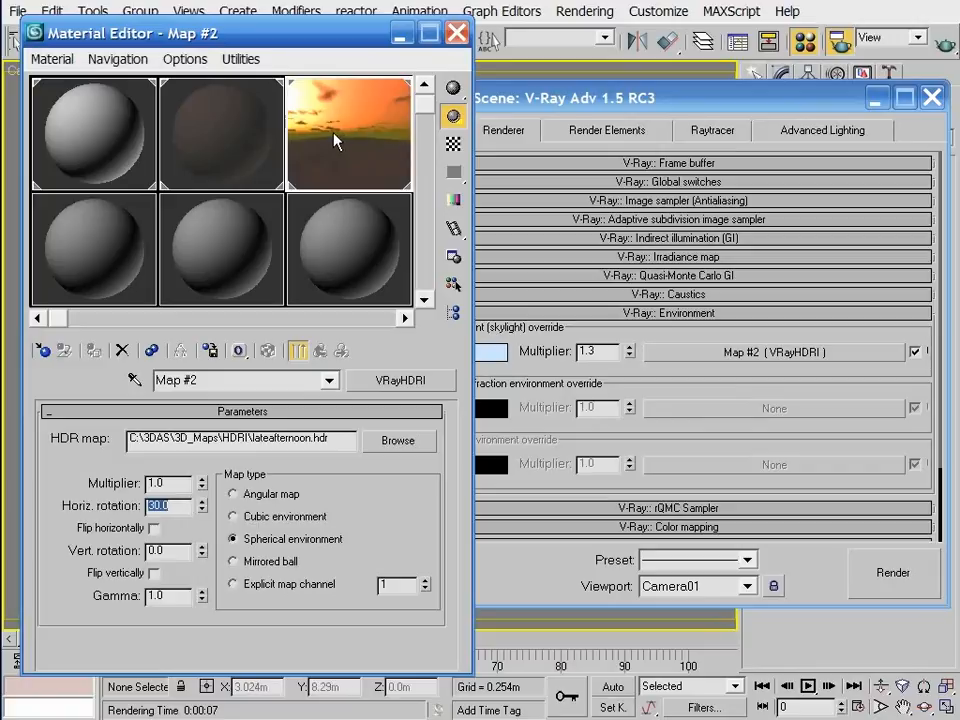
pyautogui.click(944, 45)
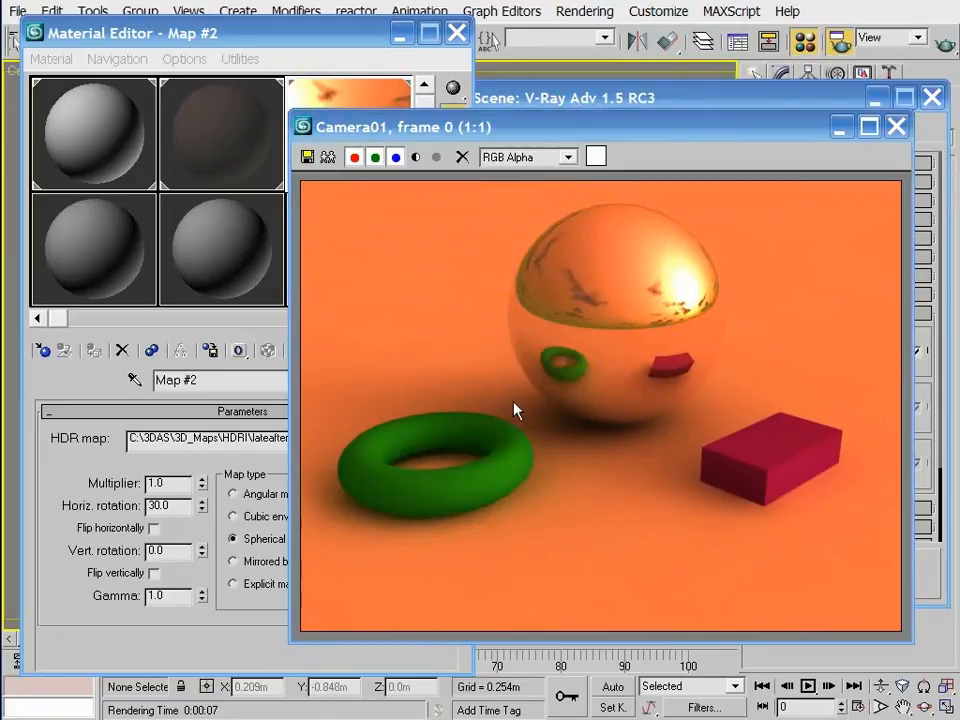
pyautogui.click(676, 94)
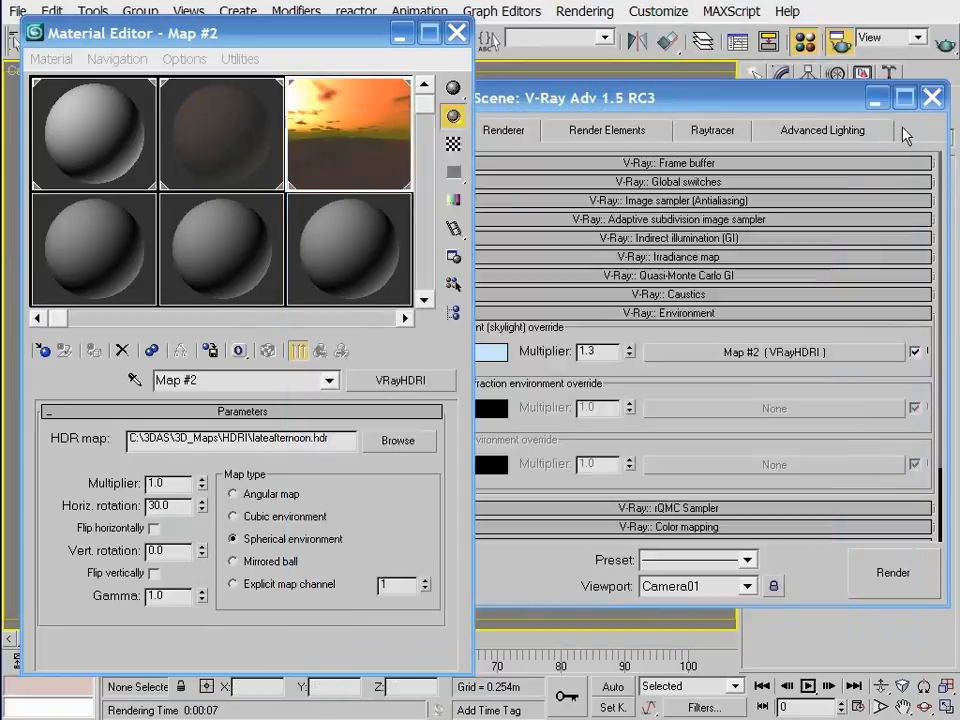
# Step: Set the HDRI map's horizontal rotation to 67, and reset its vertical rotation to 0 after trying -31
pyautogui.moveTo(203, 508); pyautogui.dragTo(197, 501)
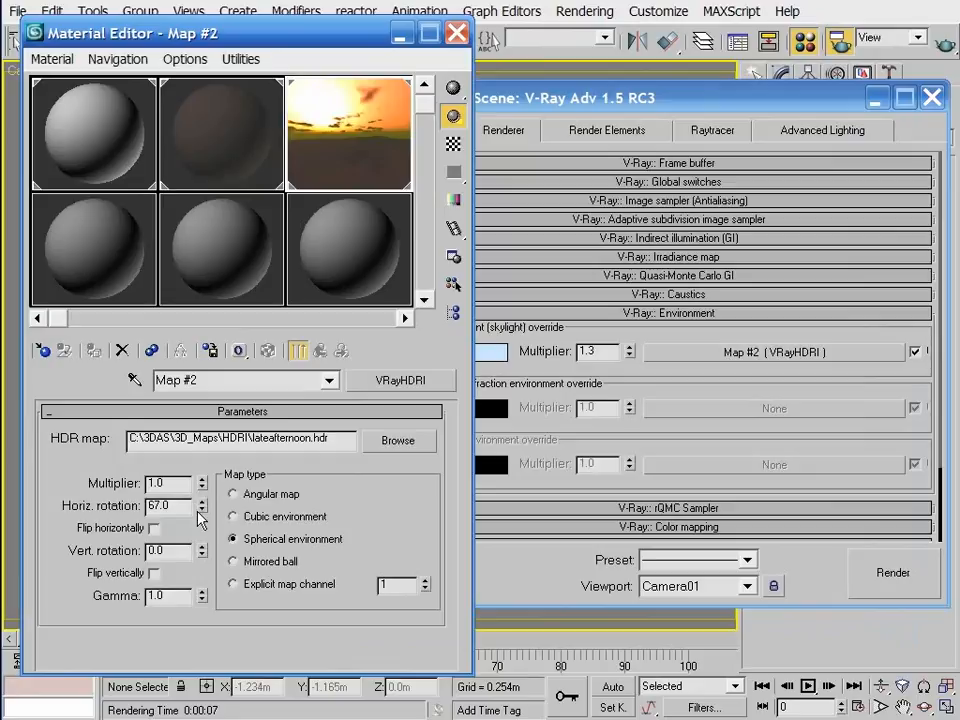
pyautogui.moveTo(205, 562); pyautogui.dragTo(210, 585)
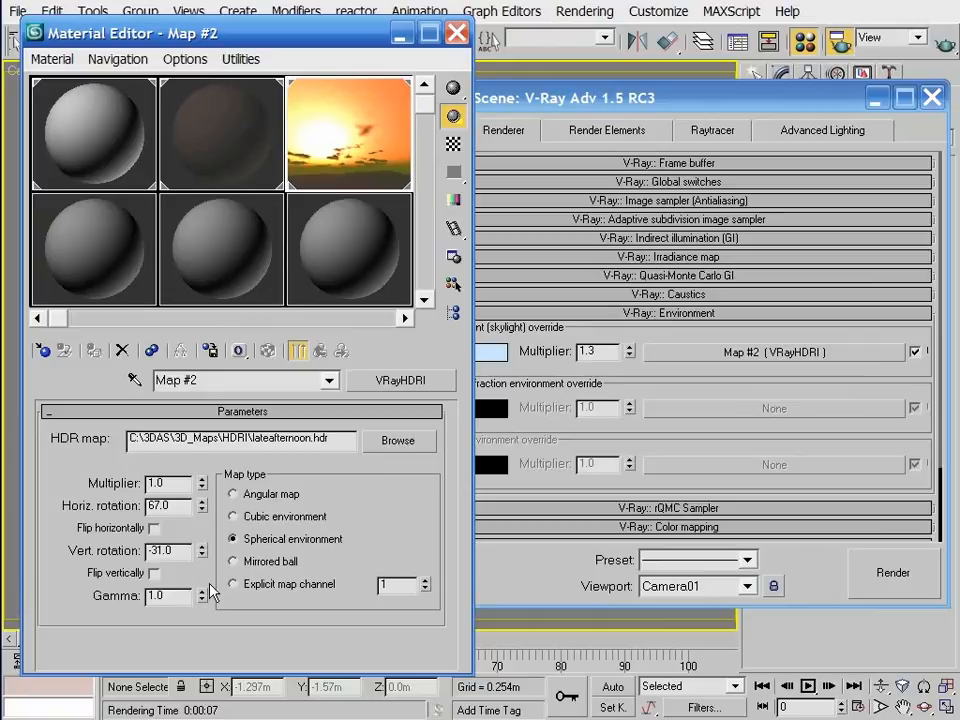
pyautogui.rightClick(201, 554)
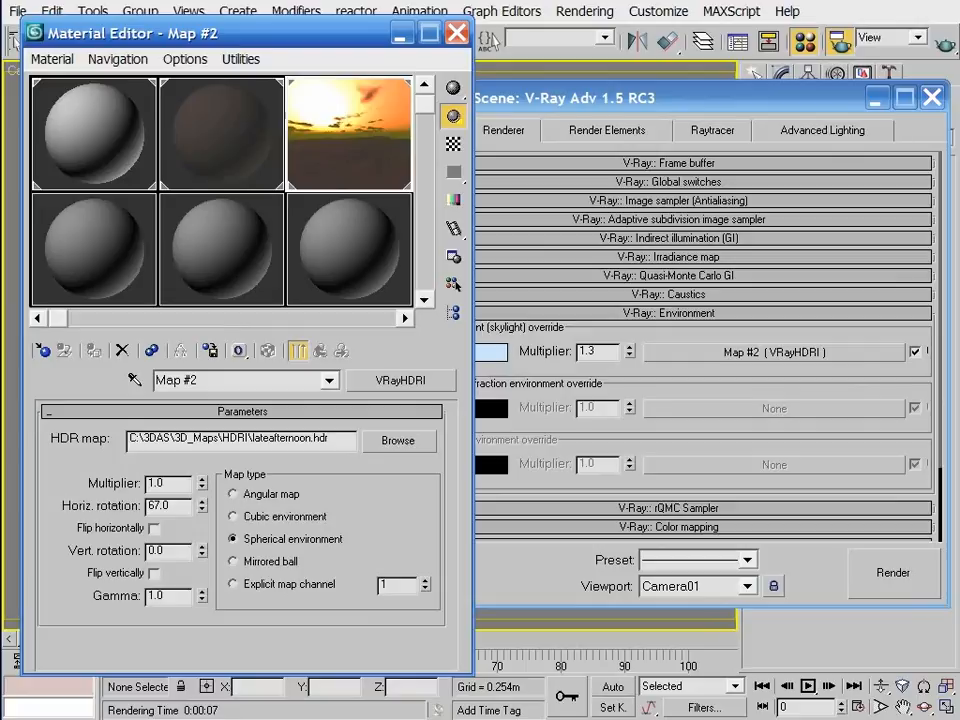
# Step: Set the HDRI map's vertical rotation to 180, and test-render the Camera01 view beside the map settings
pyautogui.doubleClick(152, 551)
pyautogui.write('1')
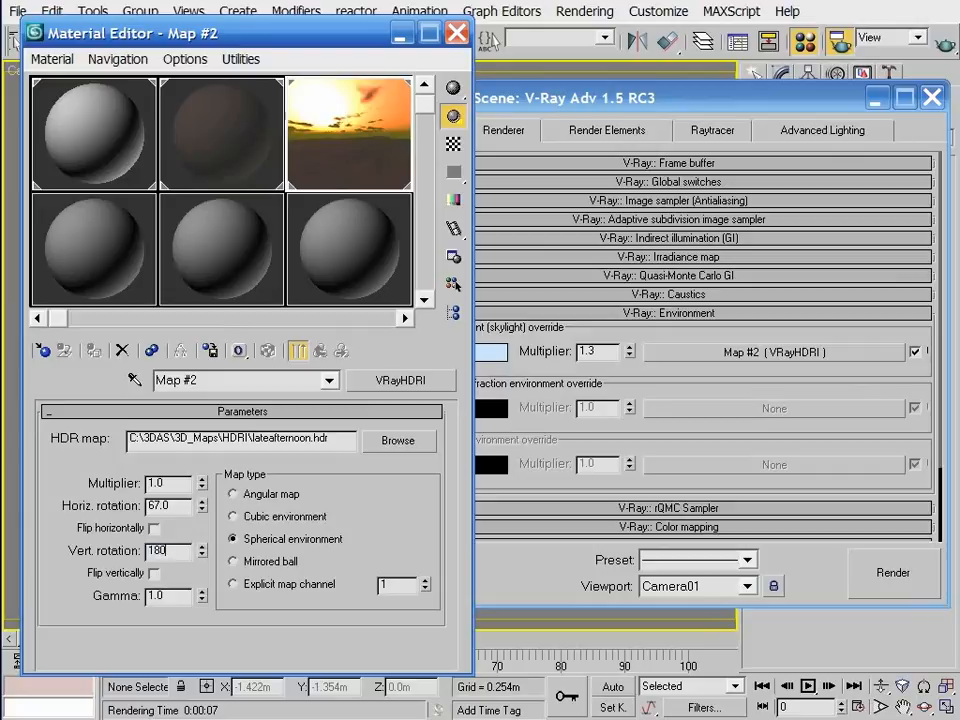
pyautogui.write('80')
pyautogui.press('Return')
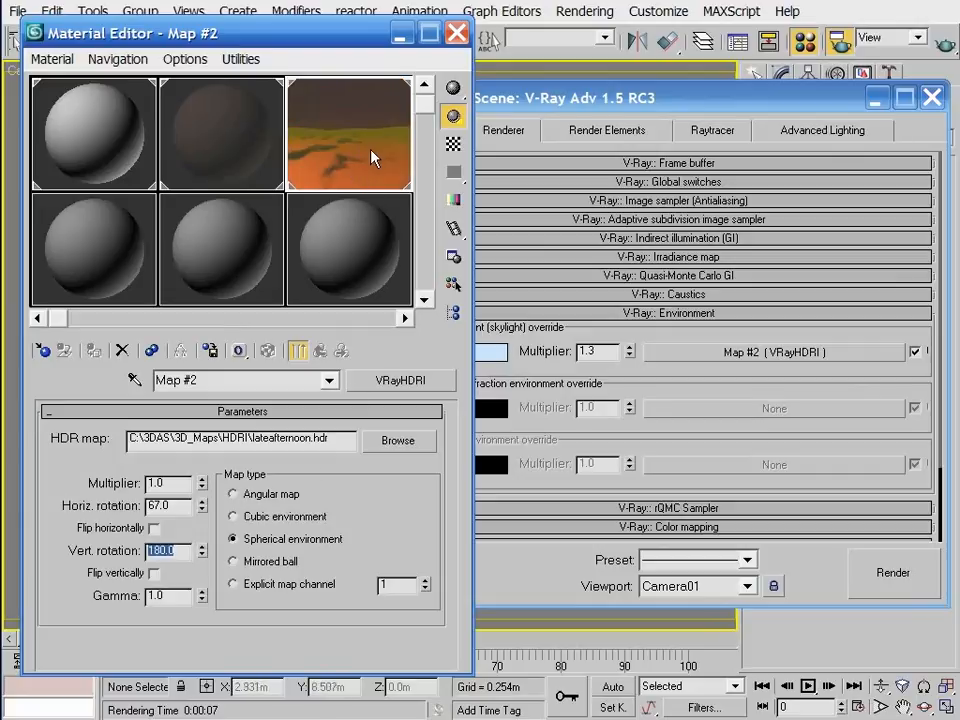
pyautogui.click(944, 42)
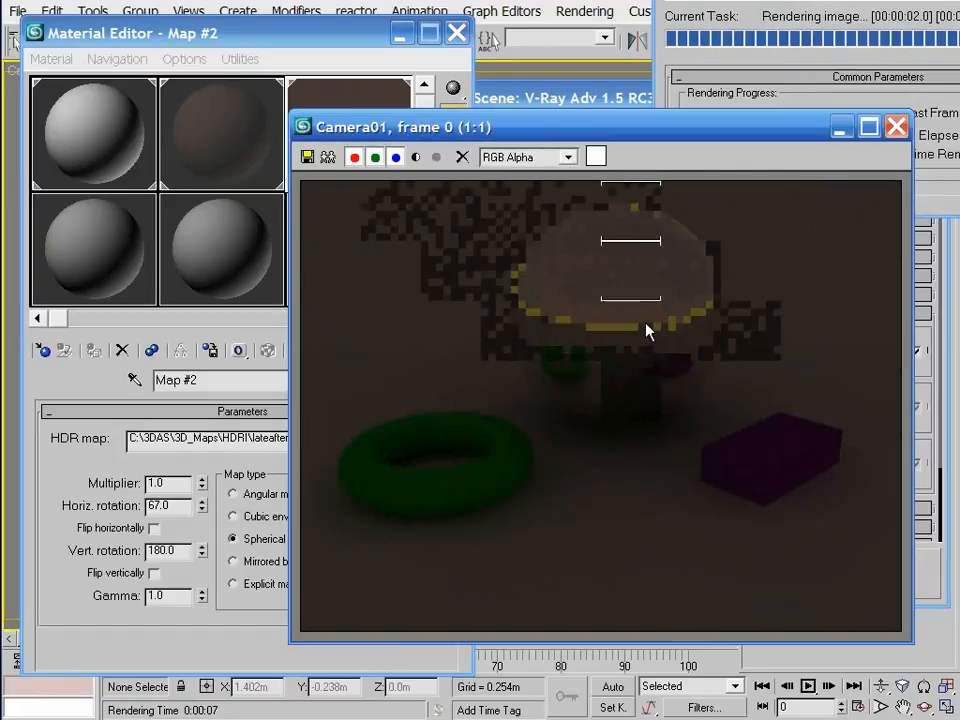
pyautogui.moveTo(507, 137); pyautogui.dragTo(548, 137)
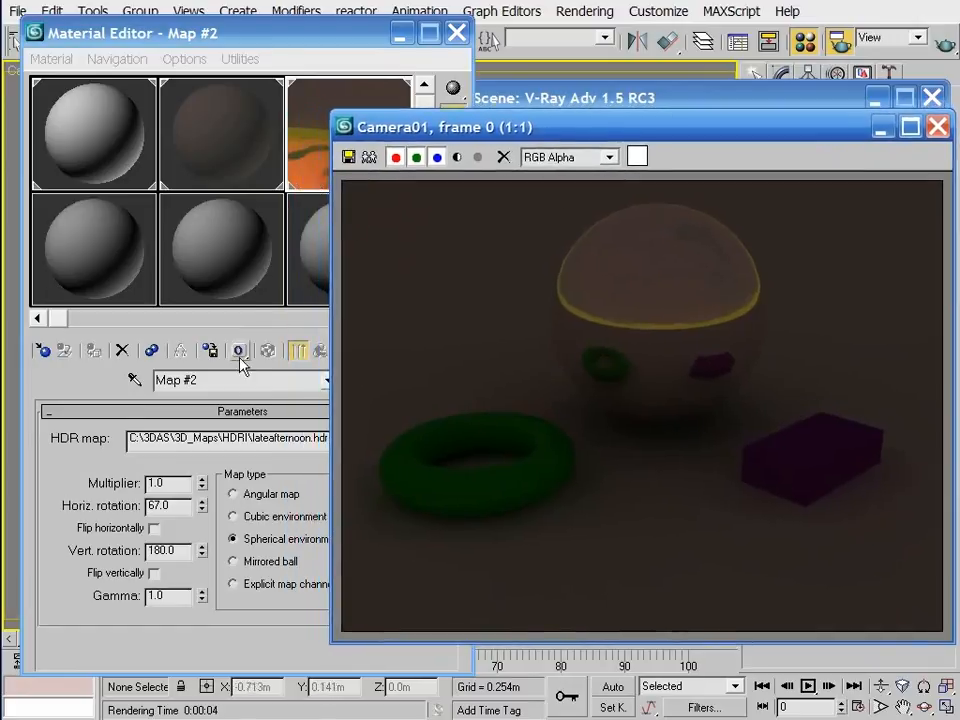
pyautogui.click(255, 628)
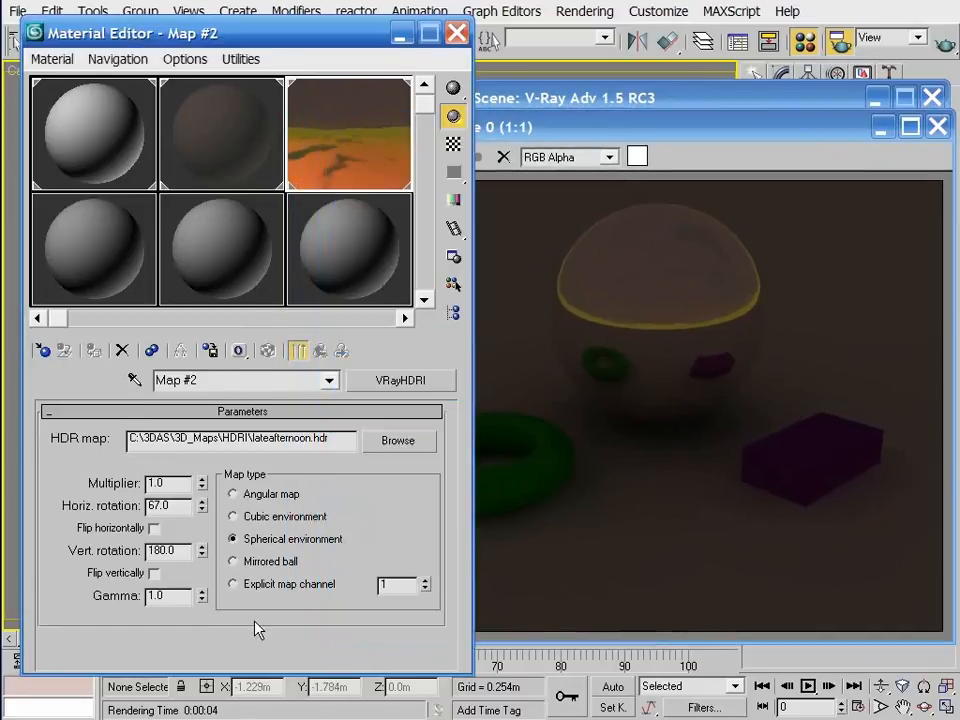
# Step: Turn the HDRI map's vertical flip on and off again, and reset the vertical rotation to 0
pyautogui.click(155, 574)
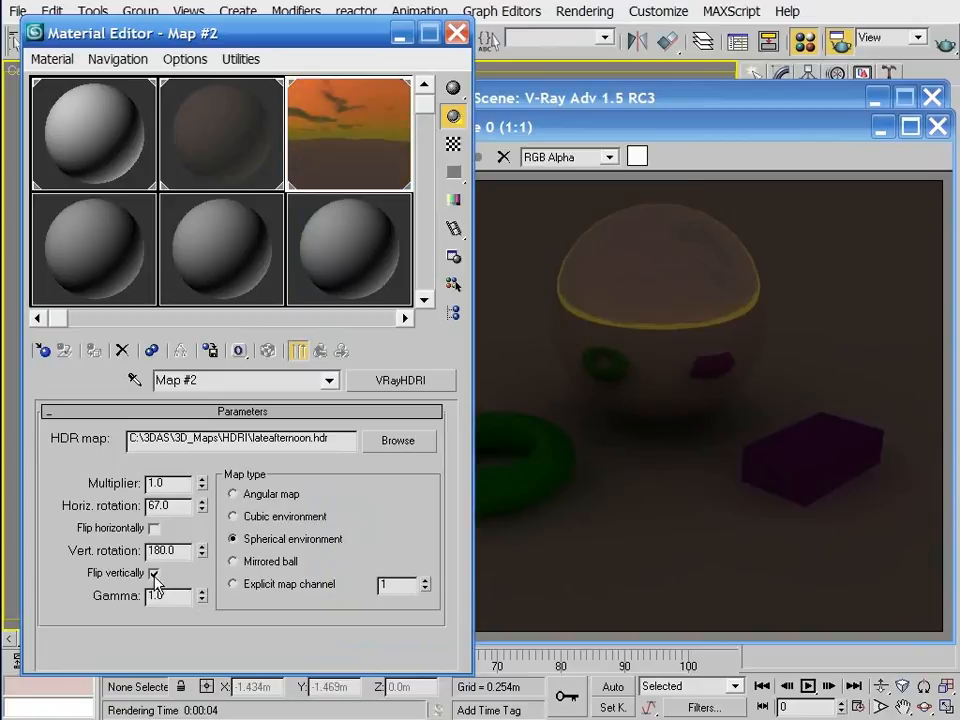
pyautogui.click(155, 576)
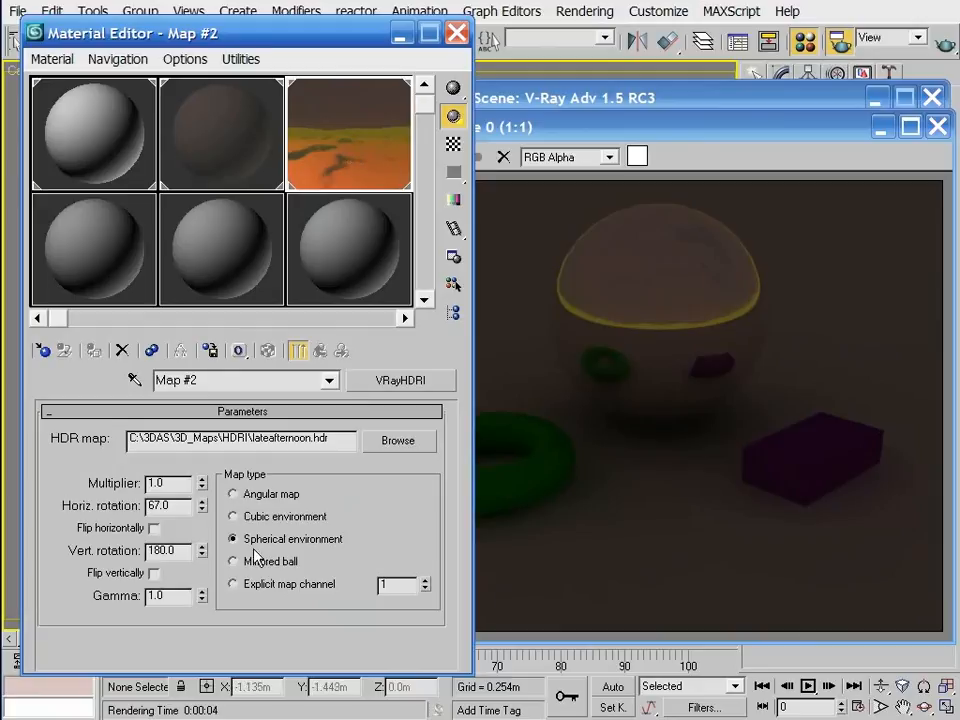
pyautogui.rightClick(202, 551)
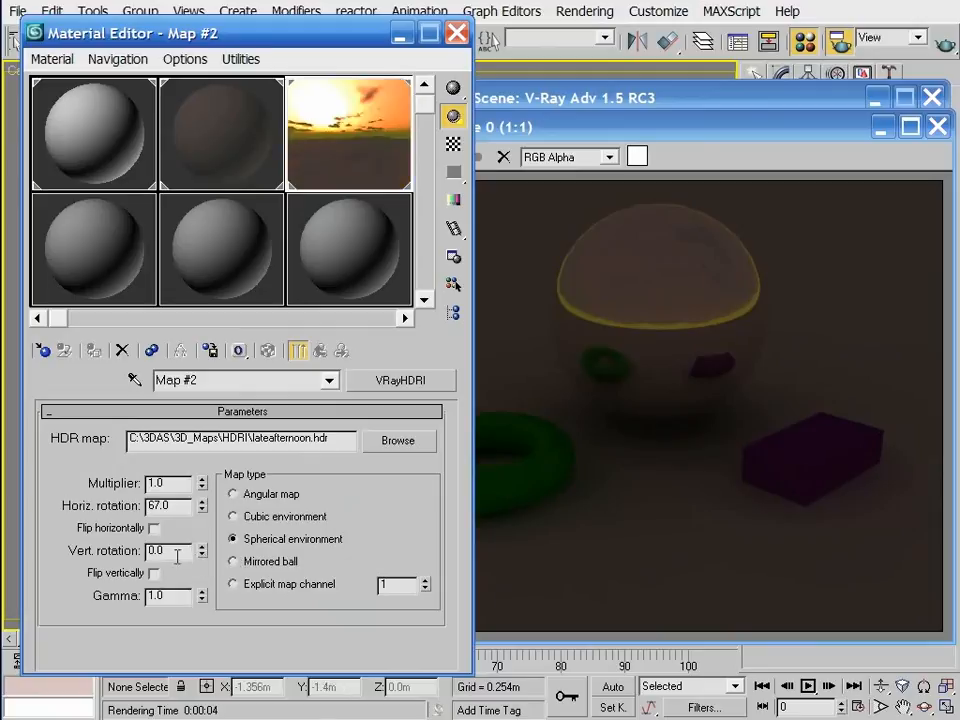
# Step: Try a multiplier of 2 on the HDRI map, compare it with the skylight override multiplier, and restore the map's multiplier to 1
pyautogui.moveTo(175, 487); pyautogui.dragTo(151, 488)
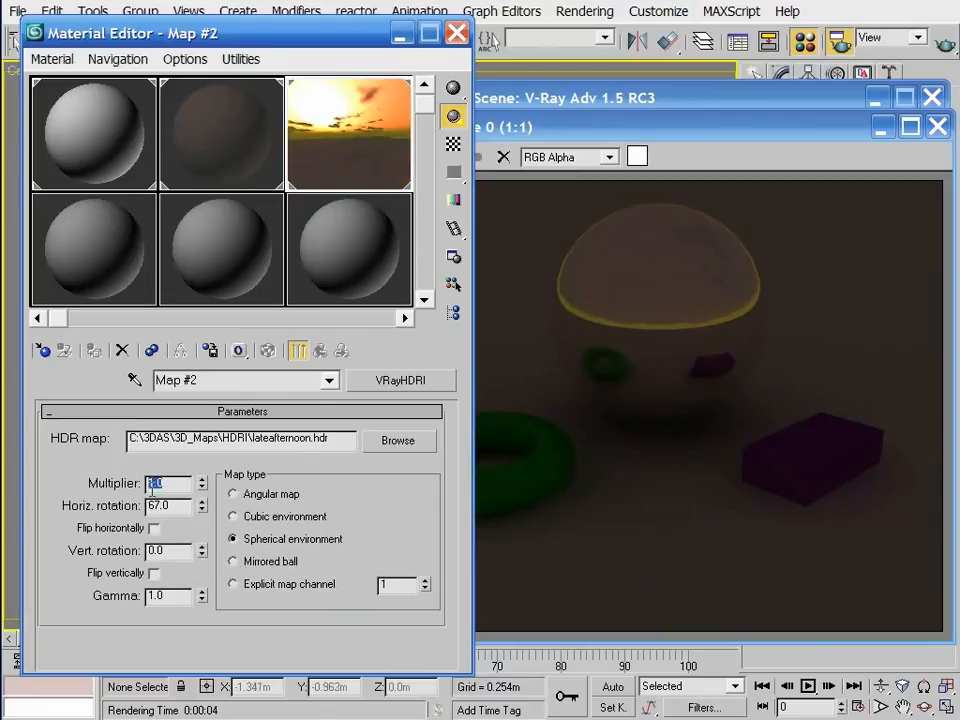
pyautogui.write('2')
pyautogui.press('Return')
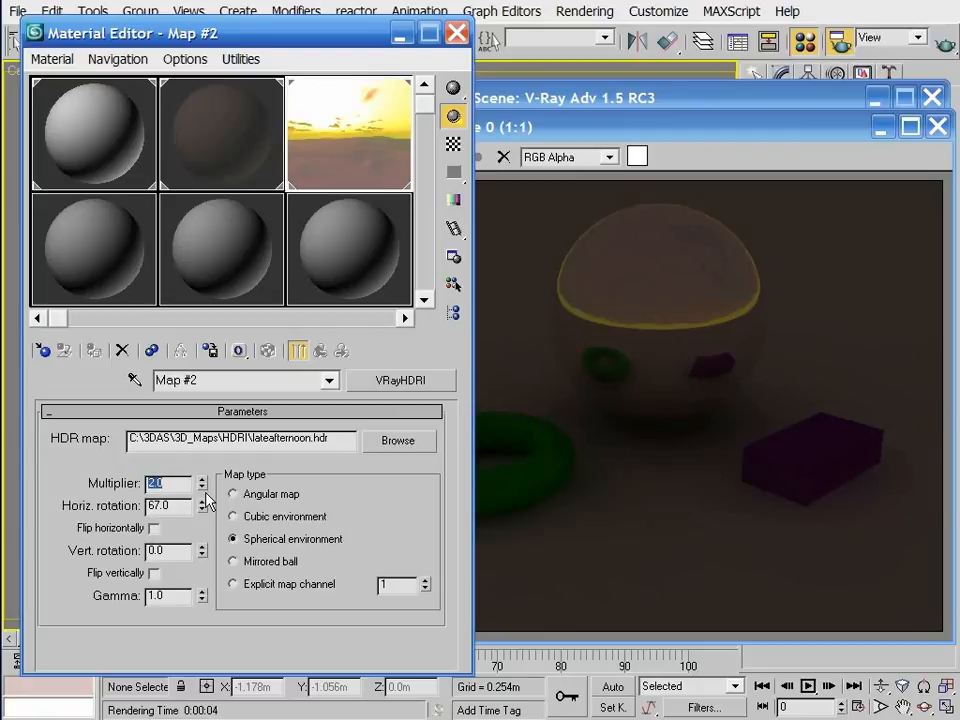
pyautogui.click(568, 98)
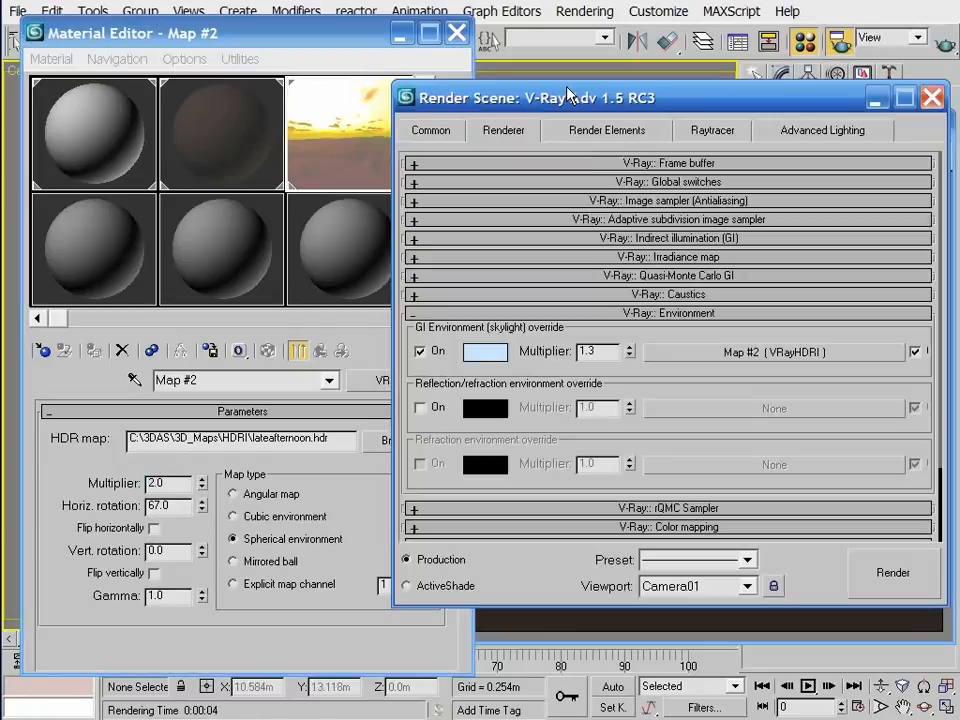
pyautogui.moveTo(603, 351); pyautogui.dragTo(575, 351)
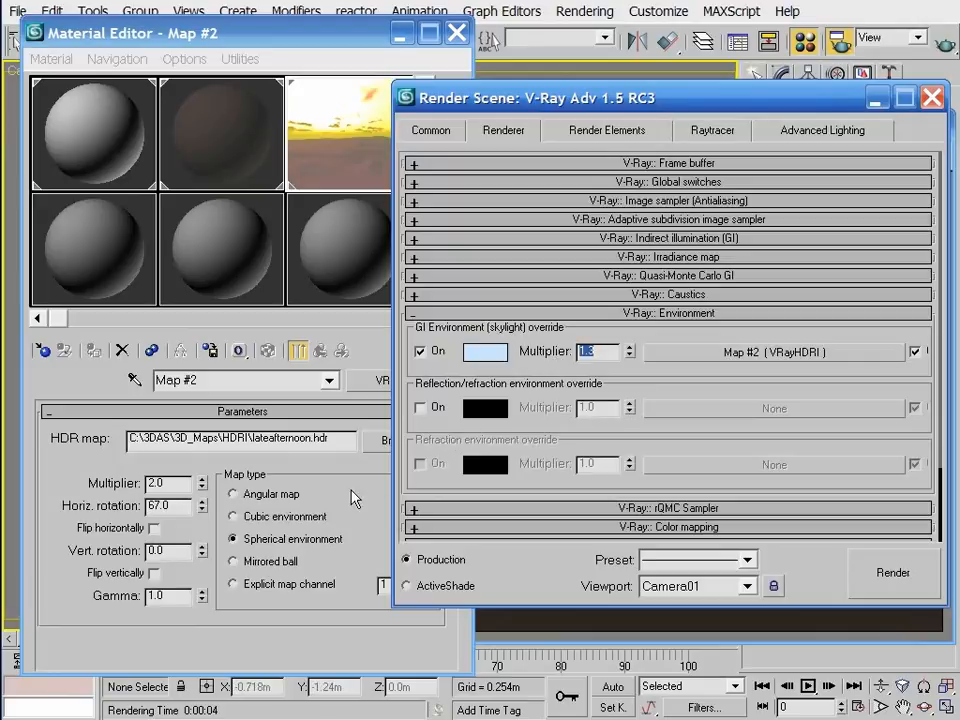
pyautogui.doubleClick(169, 487)
pyautogui.write('1')
pyautogui.press('Return')
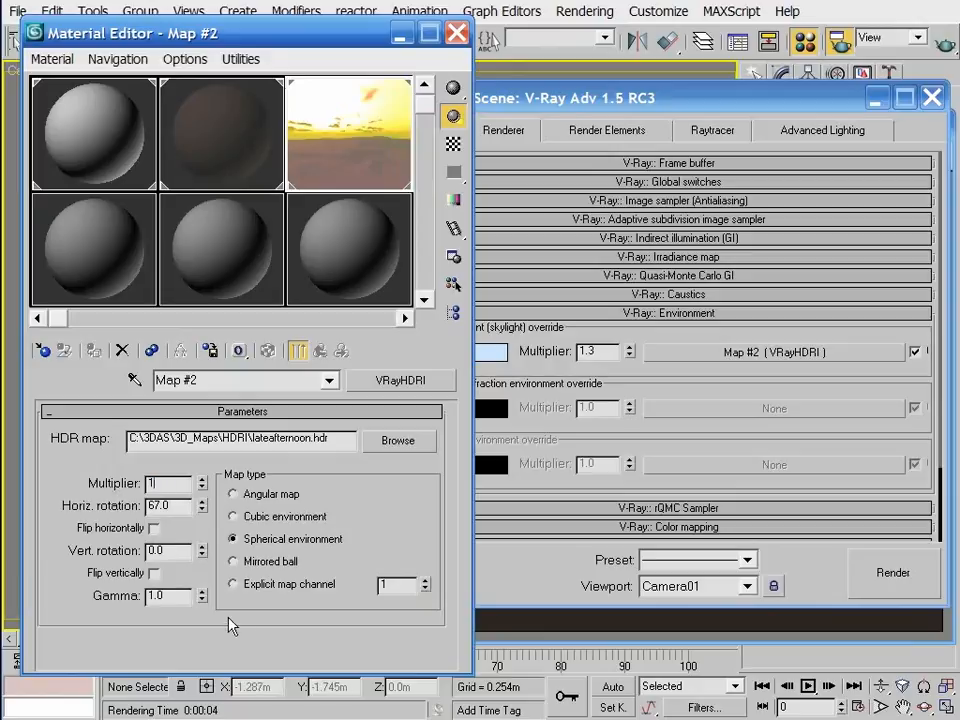
# Step: Lower the HDRI map's gamma to 0.5, then 0.4, and finally 0.2
pyautogui.doubleClick(165, 596)
pyautogui.write('0.5')
pyautogui.press('Return')
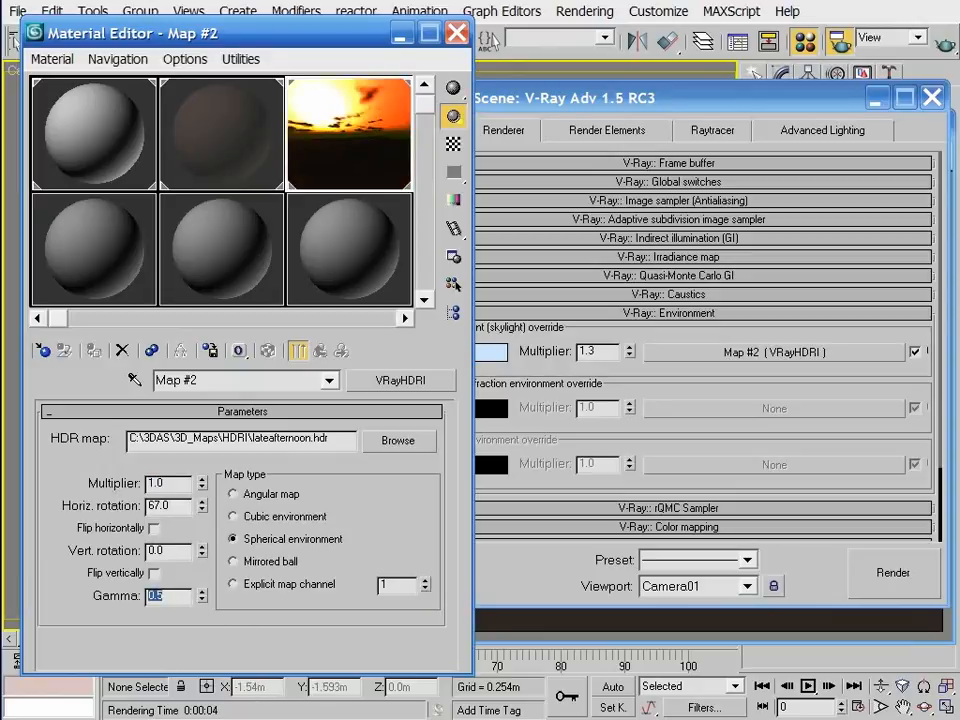
pyautogui.press('BackSpace')
pyautogui.write('.4')
pyautogui.press('Return')
pyautogui.write('.2')
pyautogui.press('Return')
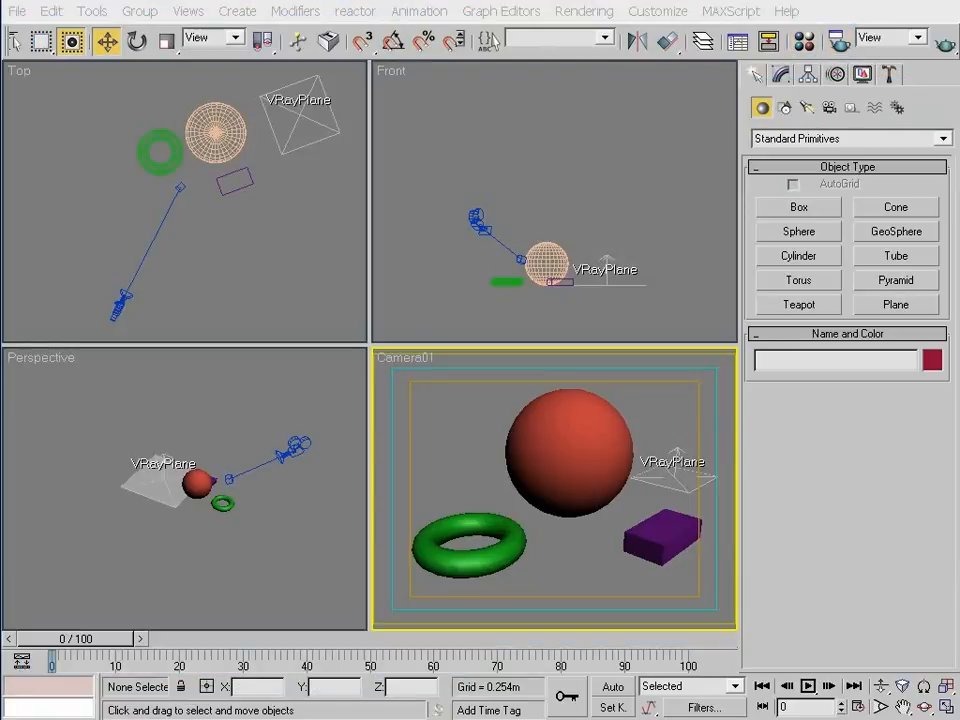
# Step: Switch object creation to lights, and choose the VRay light category
pyautogui.click(808, 110)
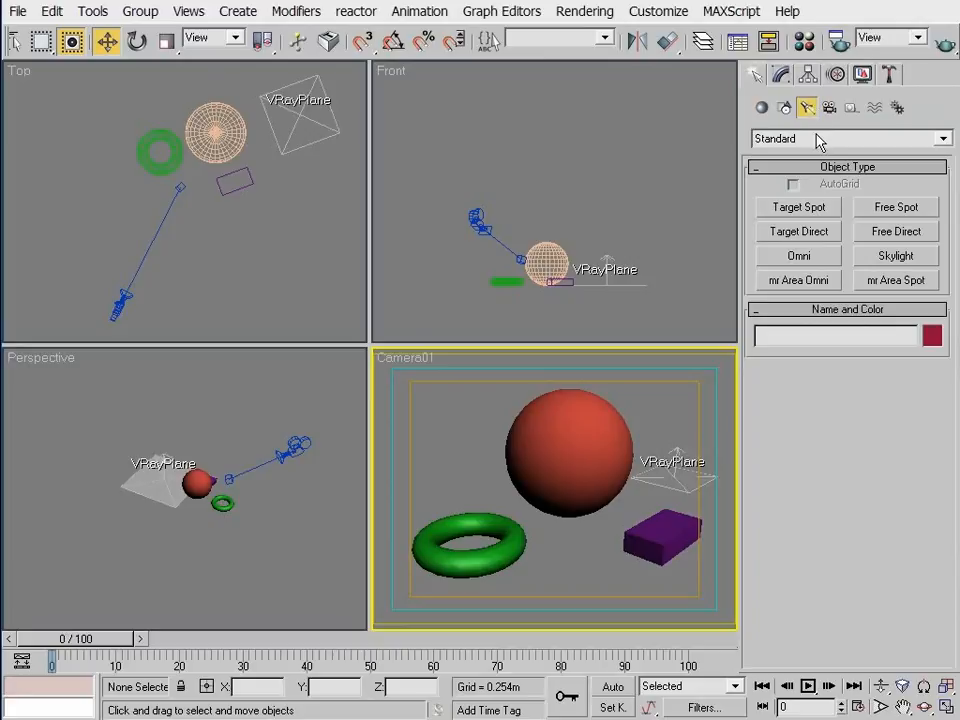
pyautogui.click(817, 147)
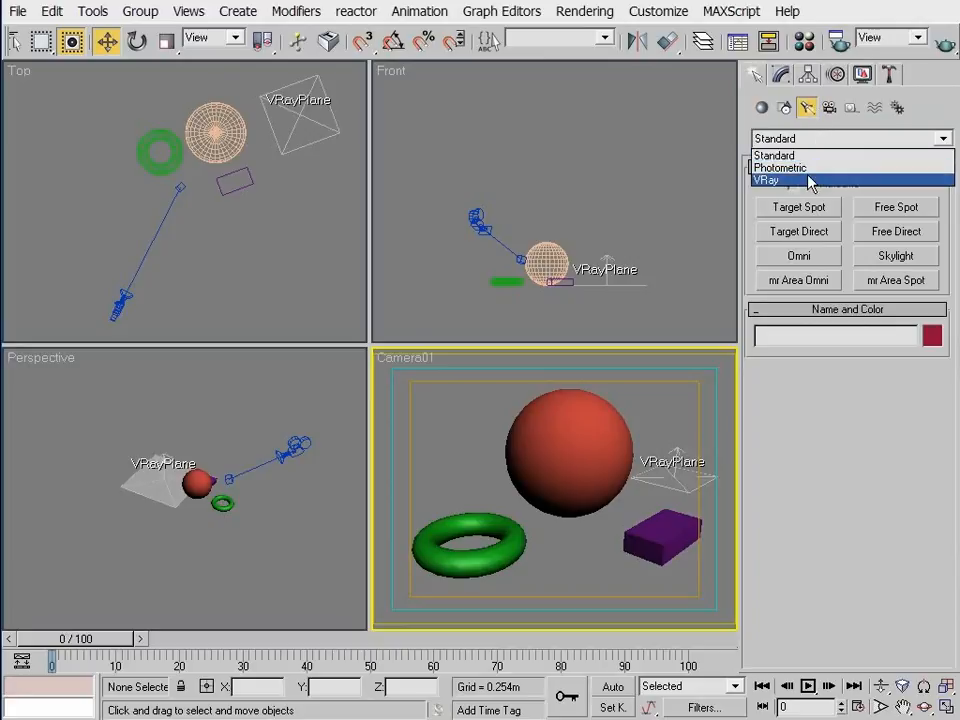
pyautogui.click(812, 181)
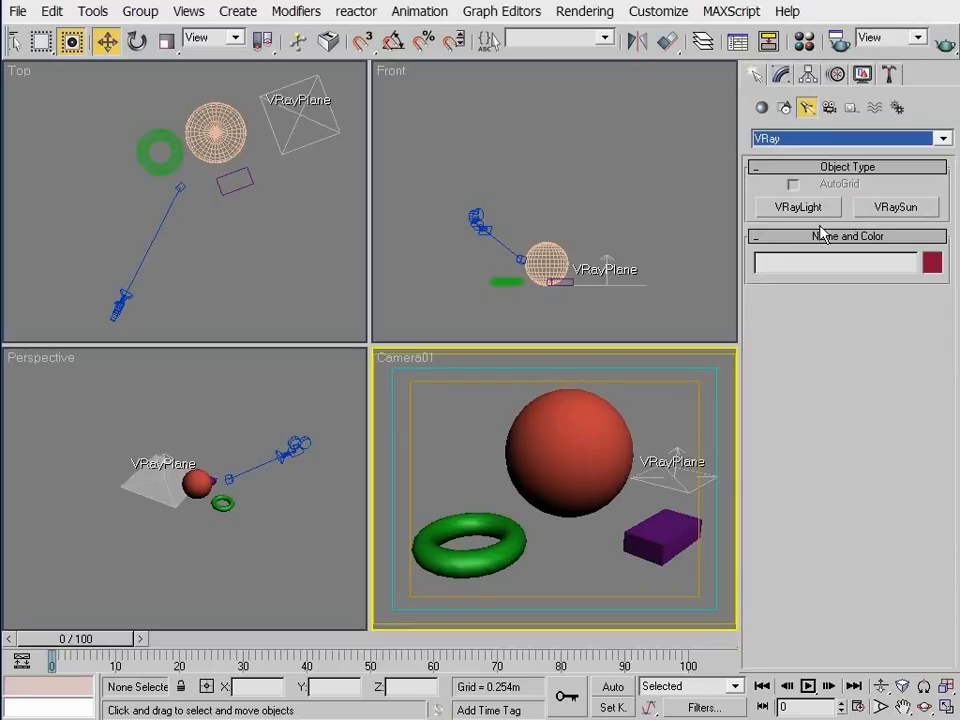
# Step: Create a VRayLight of type Dome with a multiplier of 1 on the ground below the sphere in the Camera01 view
pyautogui.click(815, 212)
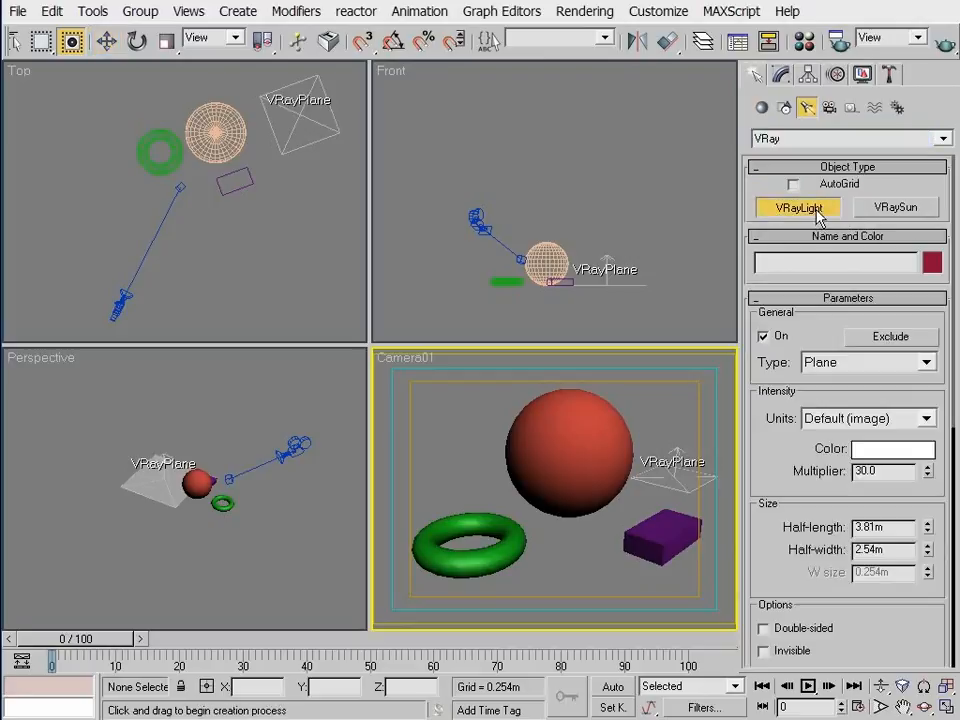
pyautogui.click(848, 363)
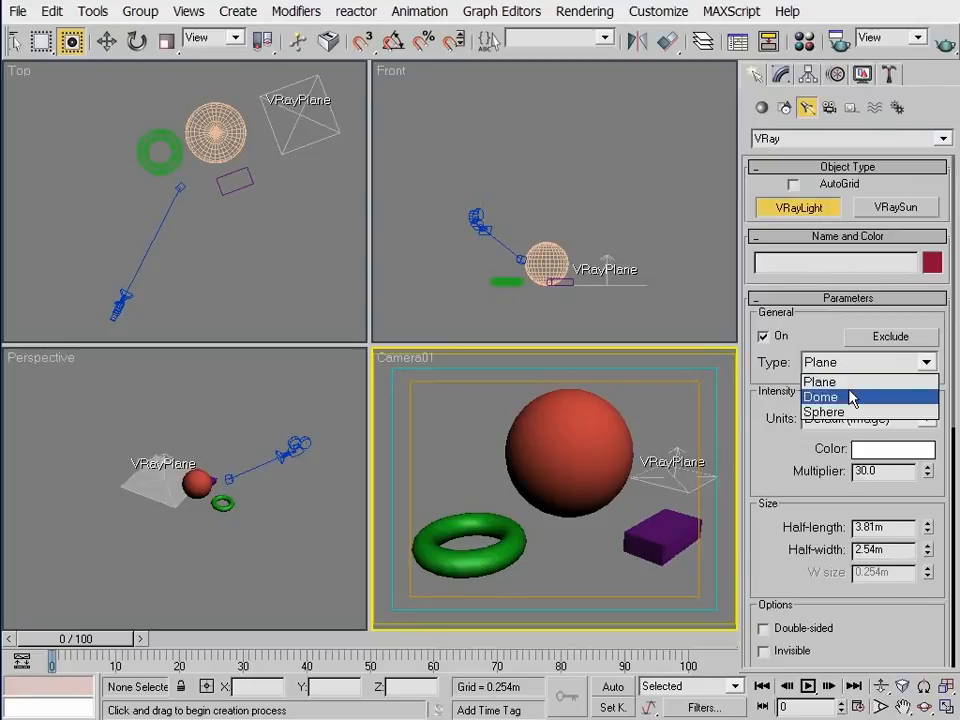
pyautogui.click(844, 398)
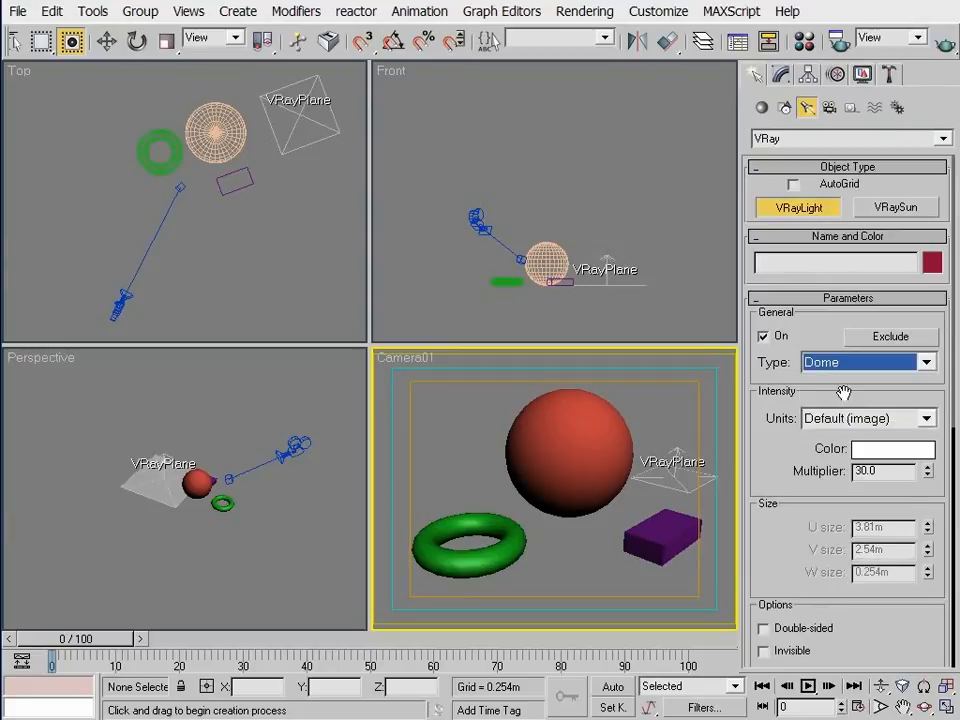
pyautogui.moveTo(885, 474); pyautogui.dragTo(833, 473)
pyautogui.write('1')
pyautogui.press('Return')
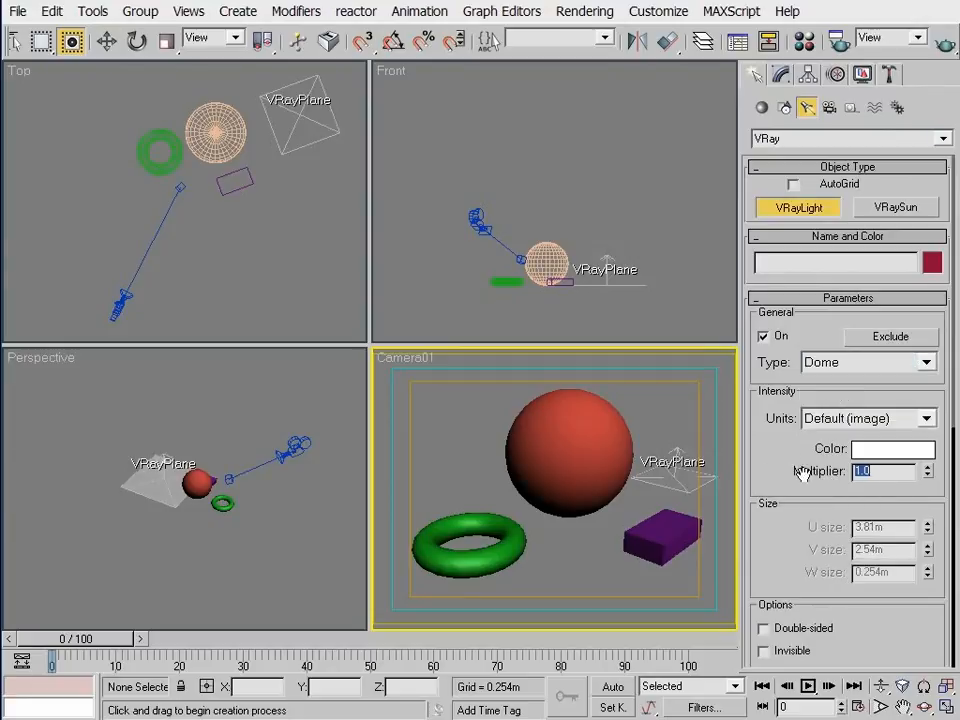
pyautogui.click(568, 555)
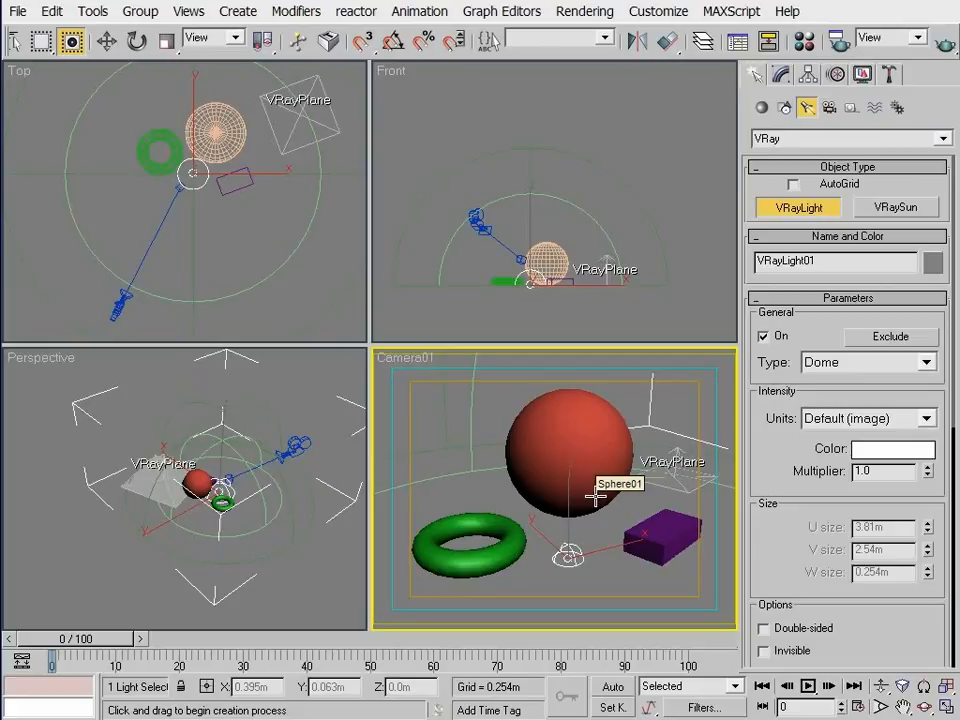
# Step: Look up VRayHDRI among the maps available for the dome light's texture, without assigning it
pyautogui.scroll(-5, 782, 484)
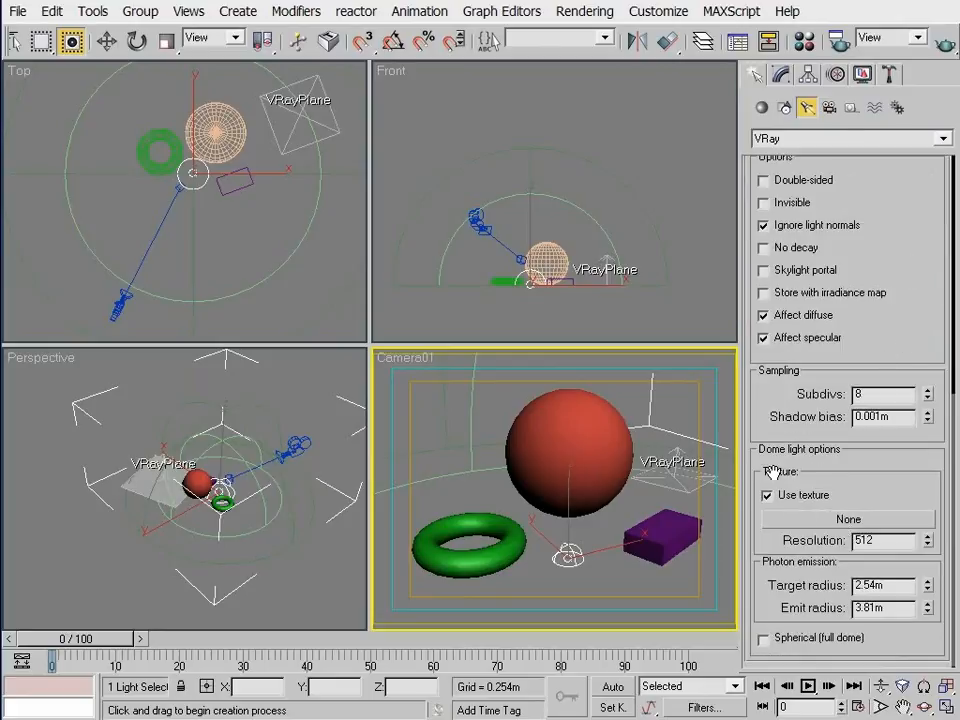
pyautogui.click(828, 519)
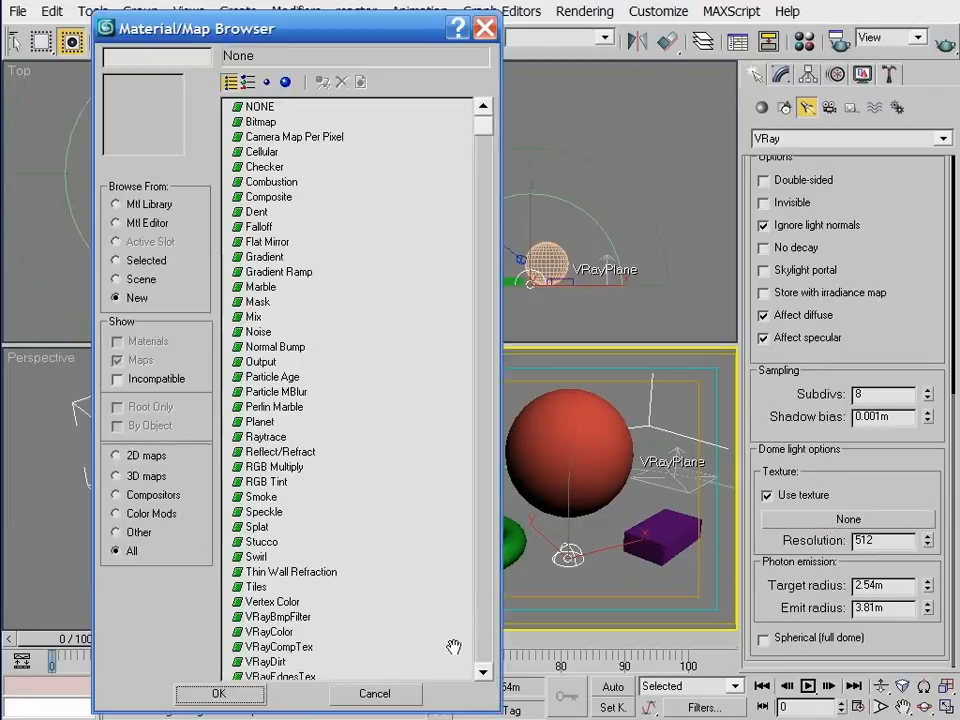
pyautogui.click(483, 672)
pyautogui.click(483, 672)
pyautogui.click(483, 672)
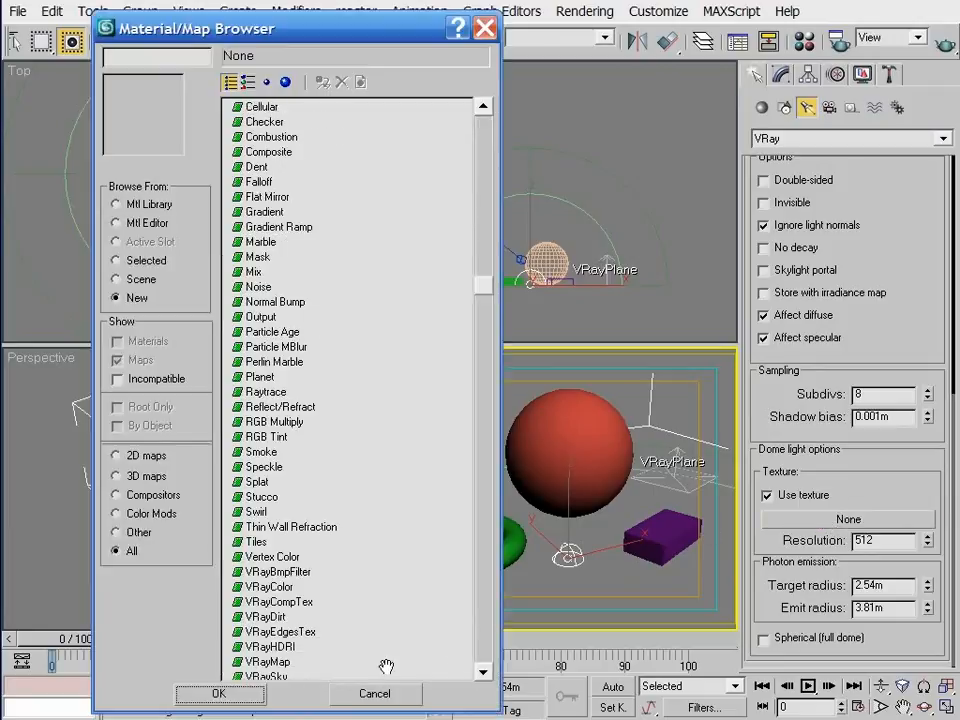
pyautogui.click(272, 647)
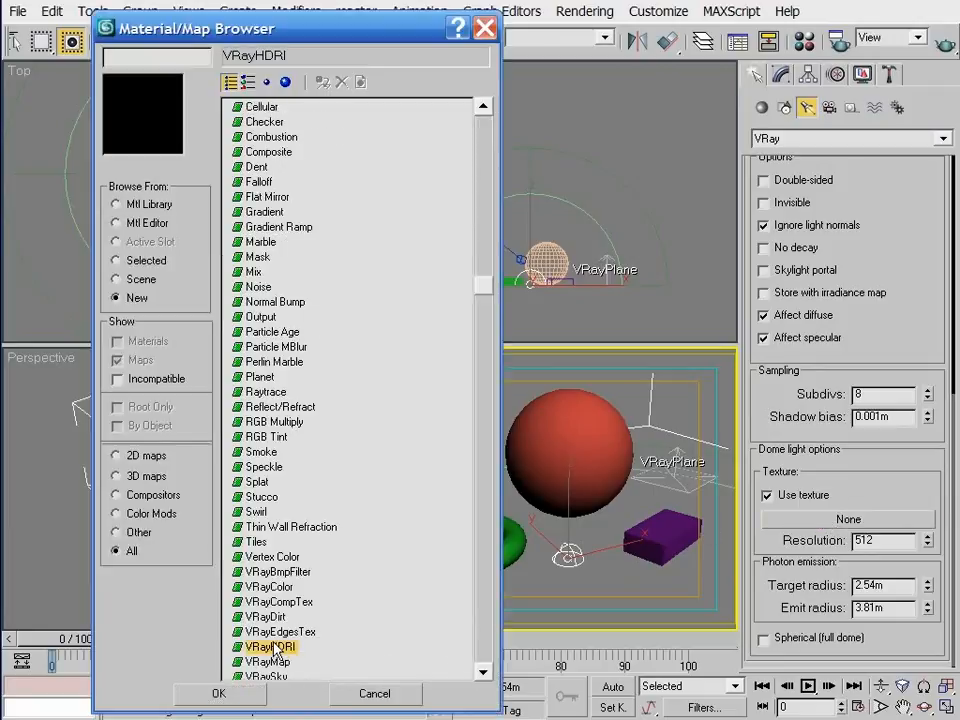
pyautogui.click(374, 693)
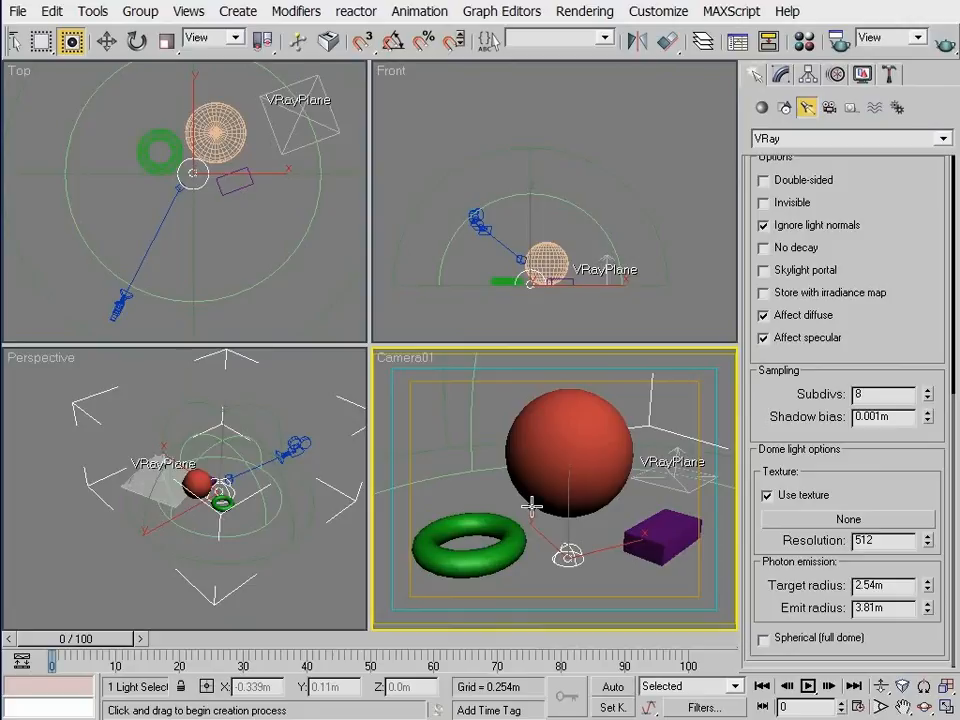
# Step: Delete the dome light, and try placing one in the Top view and one in the Front view, deleting each
pyautogui.press('Delete')
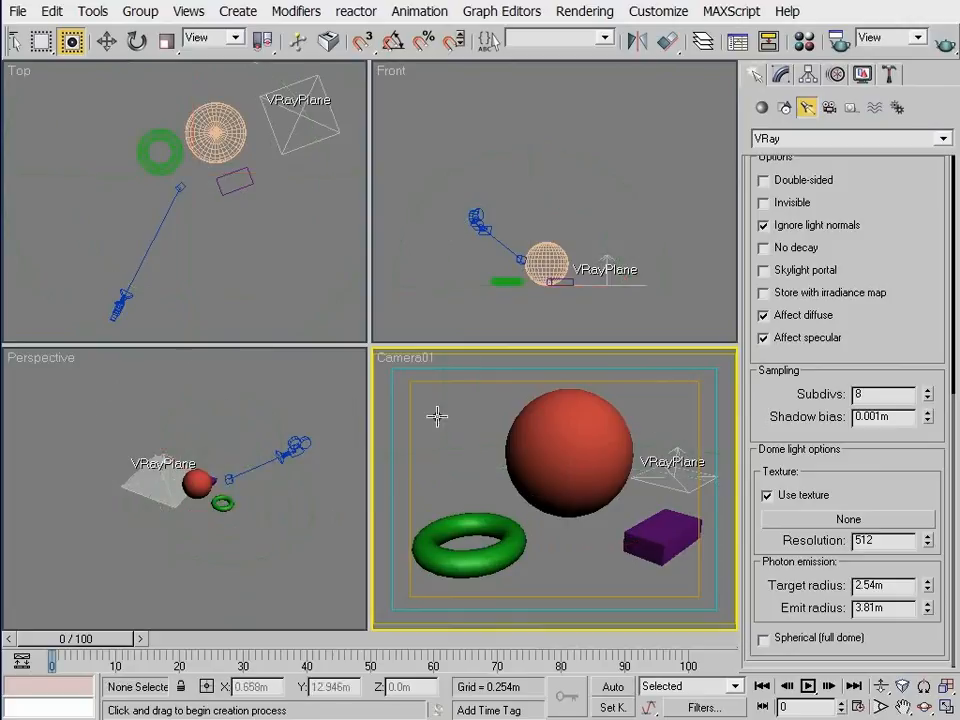
pyautogui.click(227, 235)
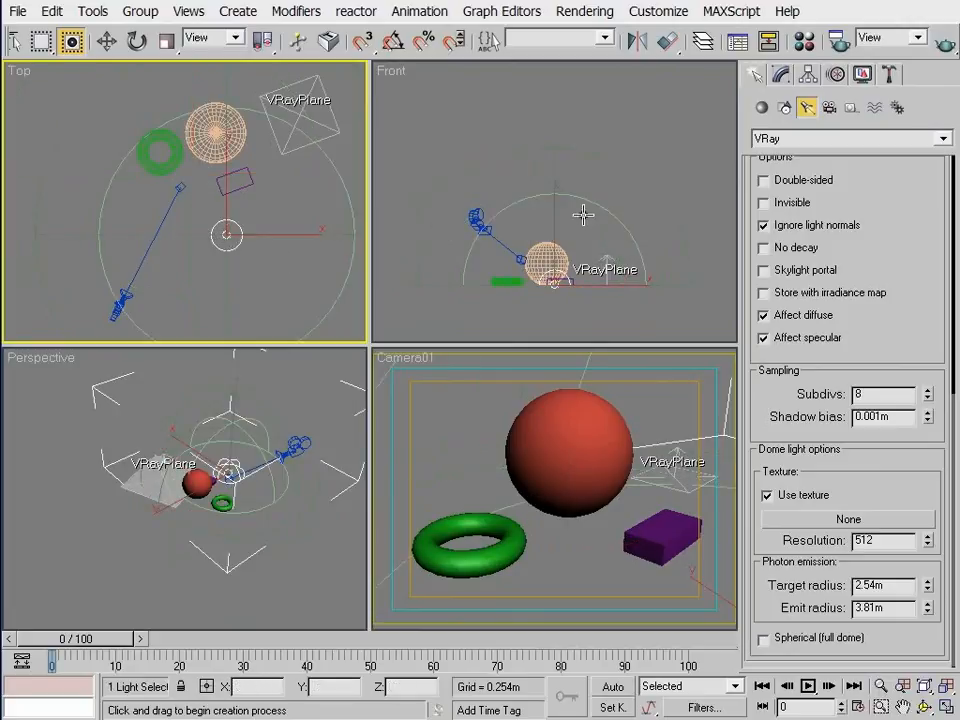
pyautogui.press('Delete')
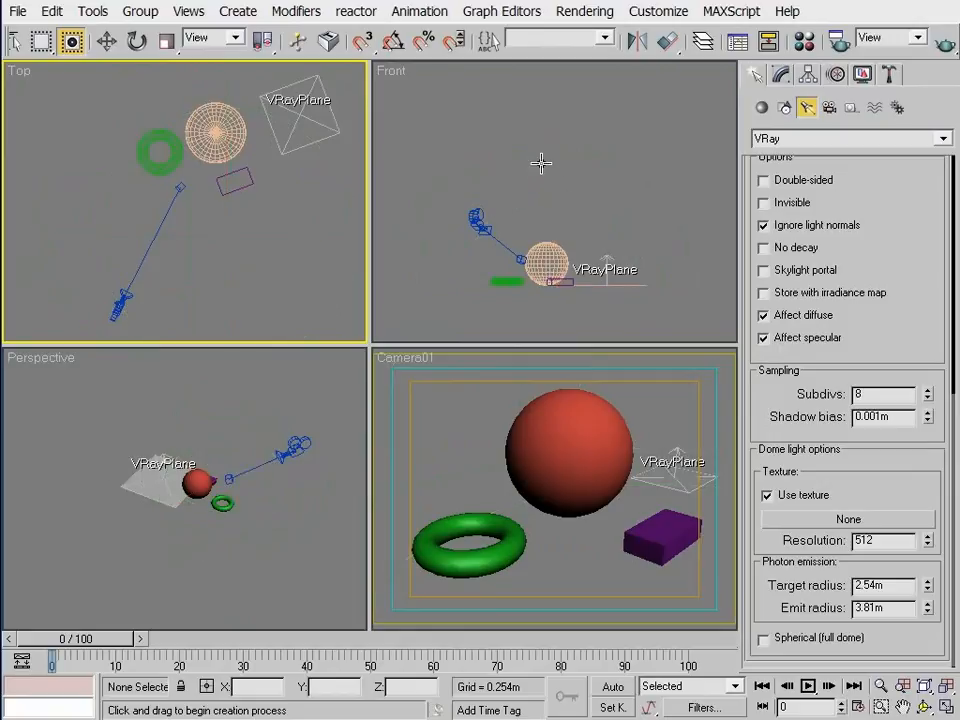
pyautogui.click(541, 163)
pyautogui.press('Delete')
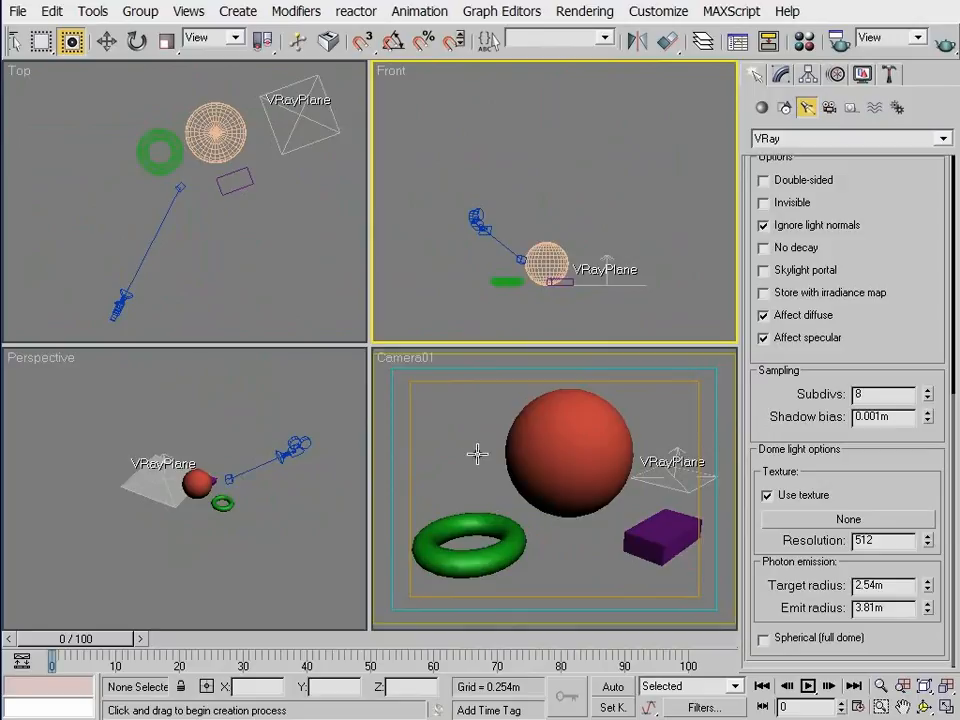
# Step: Place a dome light in the Top view, and move it above the objects to about X -0.224 m, Y -0.642 m, Z 3.594 m
pyautogui.click(208, 228)
pyautogui.rightClick(562, 480)
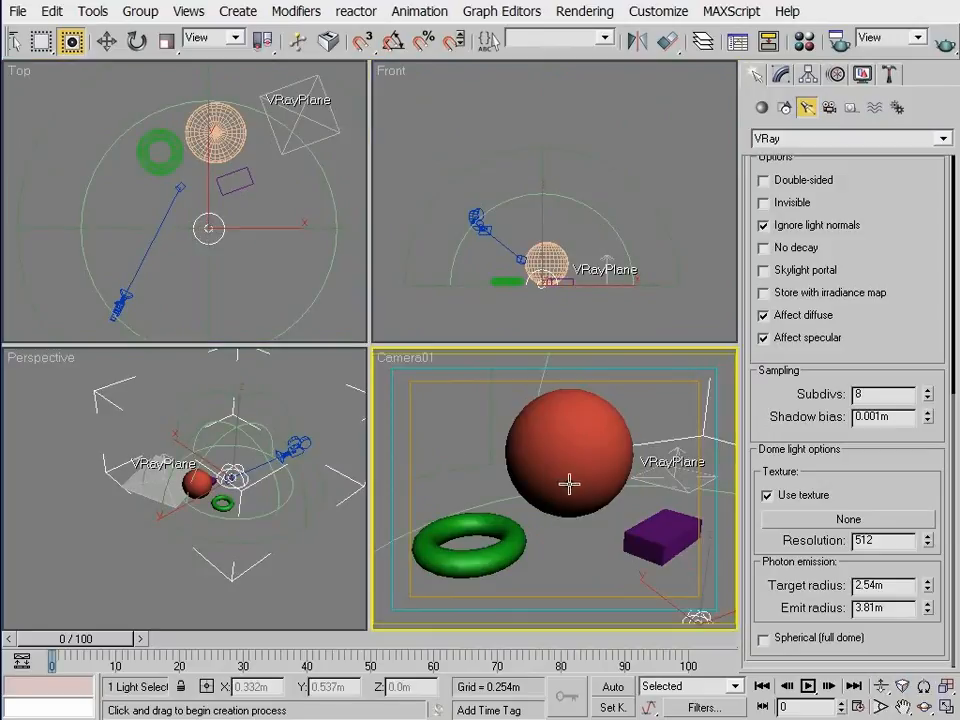
pyautogui.press('w')
pyautogui.moveTo(694, 613); pyautogui.dragTo(541, 114)
pyautogui.click(558, 156)
pyautogui.rightClick(671, 407)
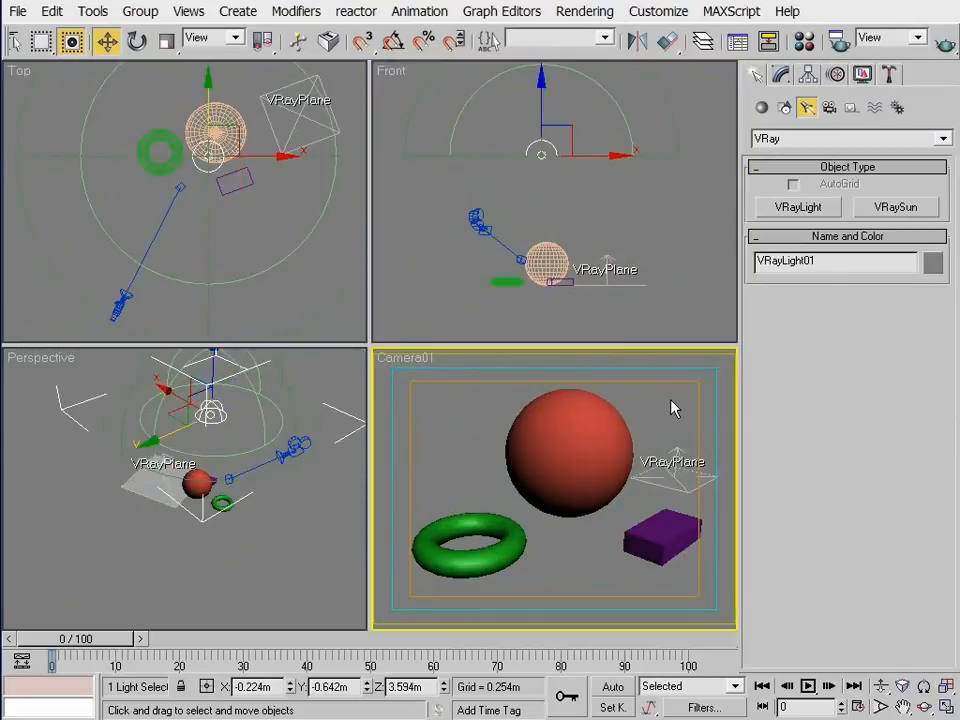
# Step: Test-render the Camera01 view with the dome light raised above the objects
pyautogui.moveTo(266, 186); pyautogui.dragTo(258, 220)
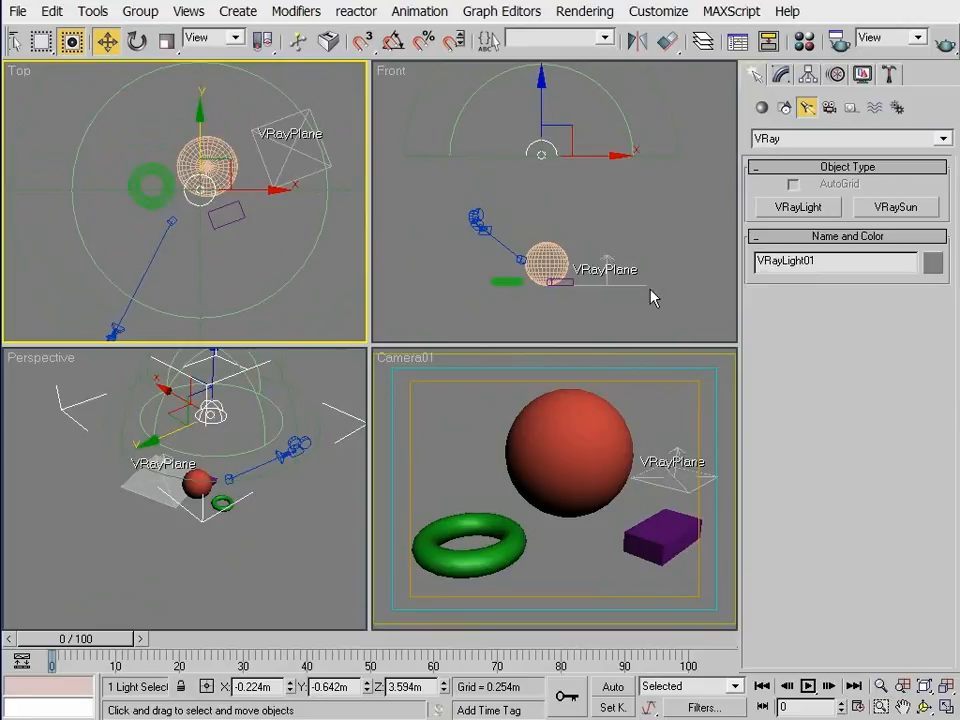
pyautogui.rightClick(690, 418)
pyautogui.click(944, 42)
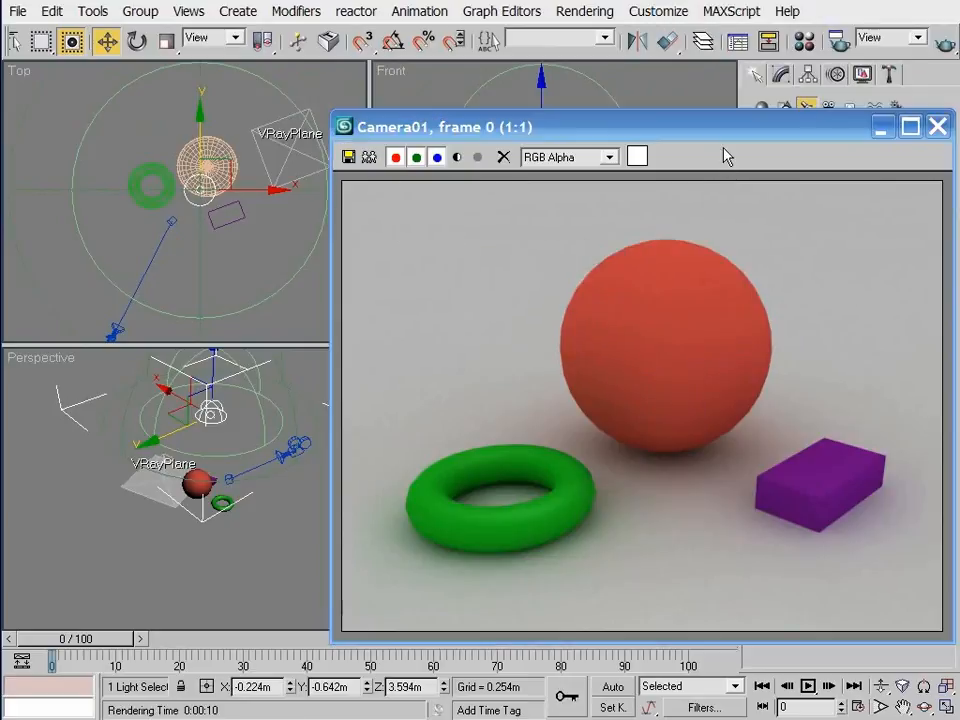
pyautogui.click(937, 126)
# Step: Rotate the dome light in the Front view to about 59.5 degrees around Y, and test-render the Camera01 view
pyautogui.rightClick(585, 148)
pyautogui.rightClick(590, 148)
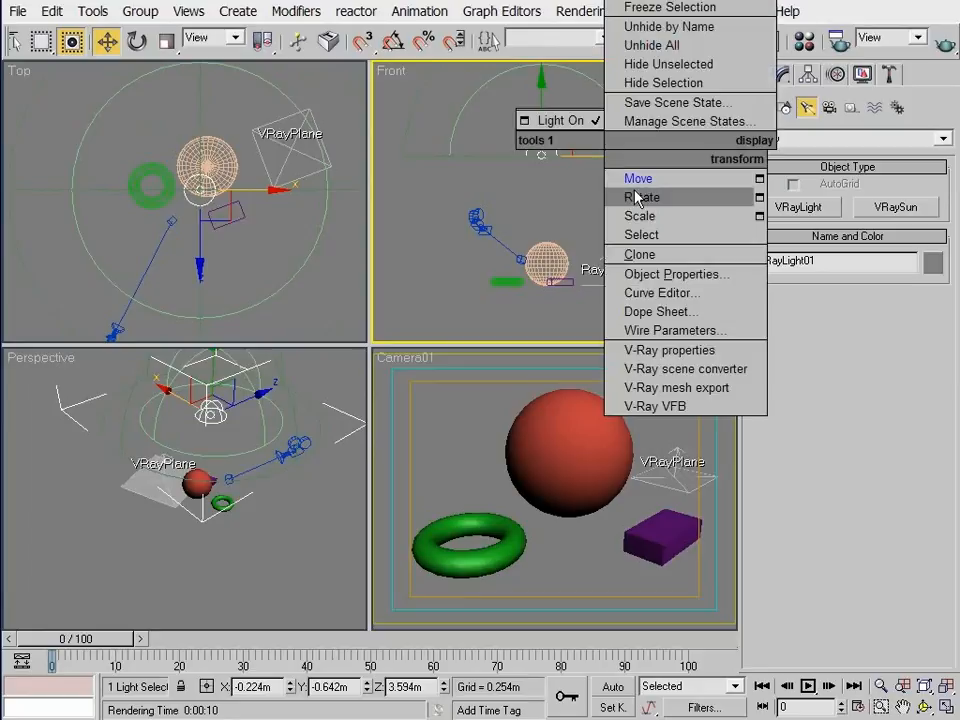
pyautogui.click(635, 195)
pyautogui.moveTo(596, 114); pyautogui.dragTo(650, 292)
pyautogui.rightClick(681, 398)
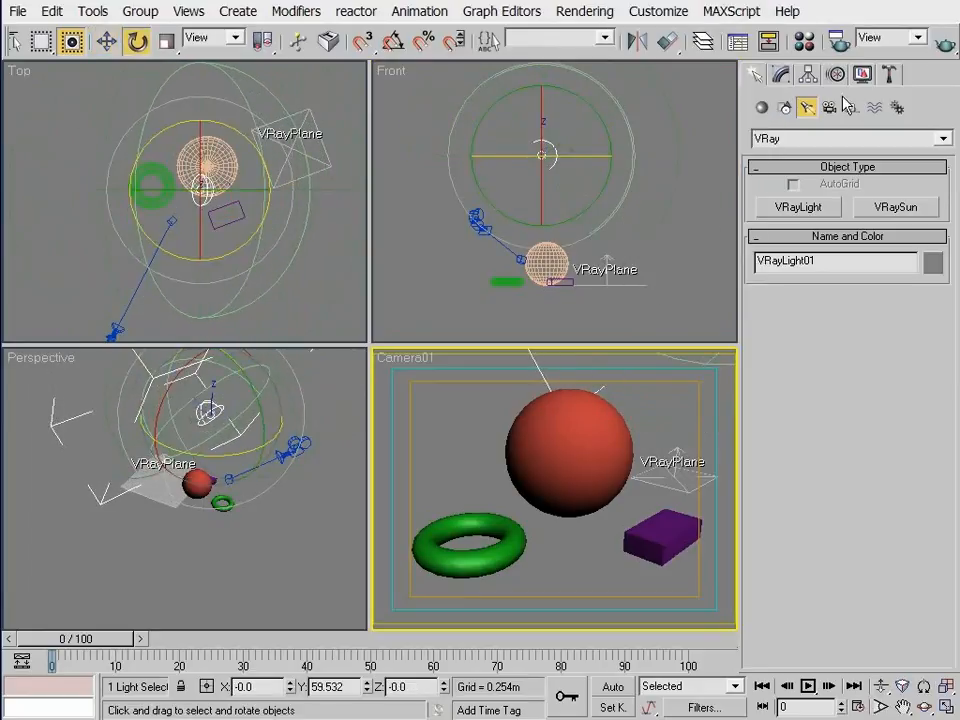
pyautogui.click(944, 44)
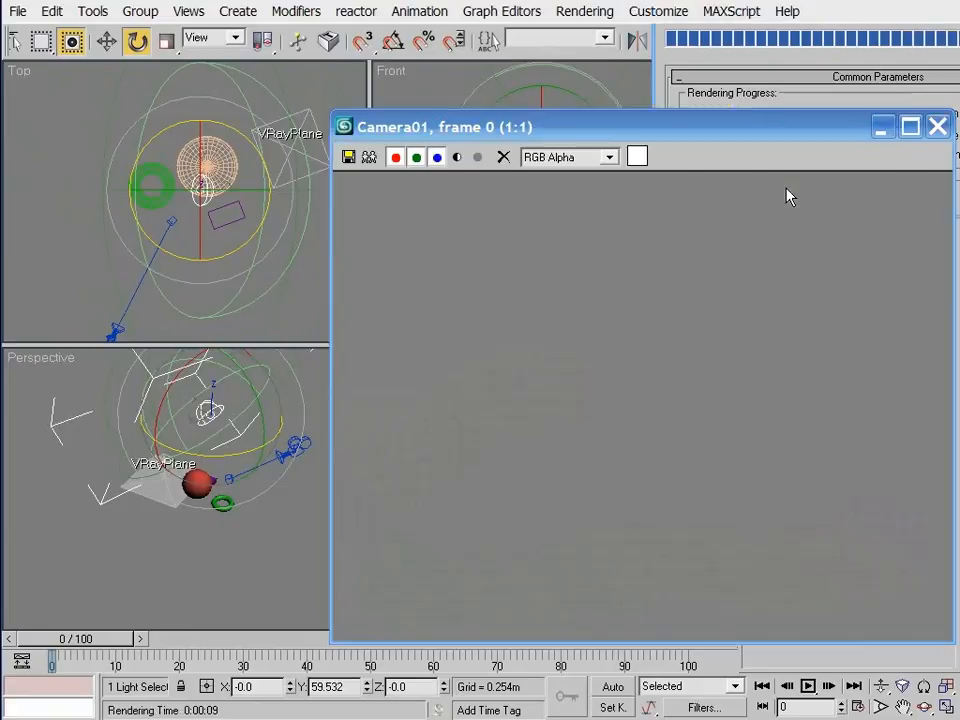
pyautogui.click(937, 126)
# Step: Rotate the dome light further to about 108 degrees around Y, and test-render the Camera01 view
pyautogui.rightClick(622, 127)
pyautogui.moveTo(599, 119); pyautogui.dragTo(626, 216)
pyautogui.rightClick(684, 399)
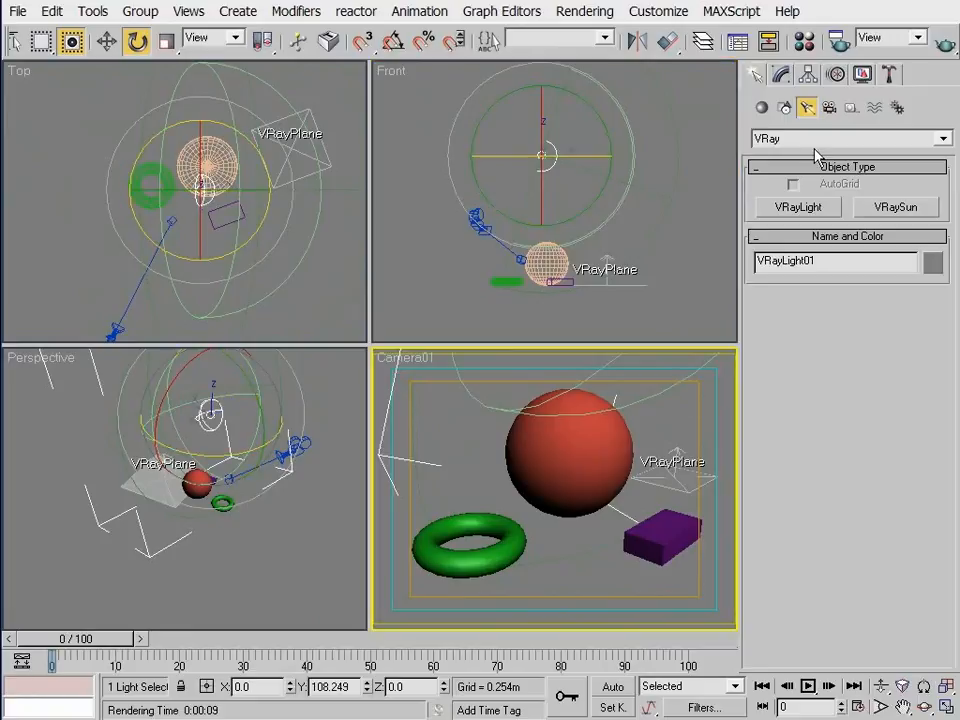
pyautogui.click(943, 44)
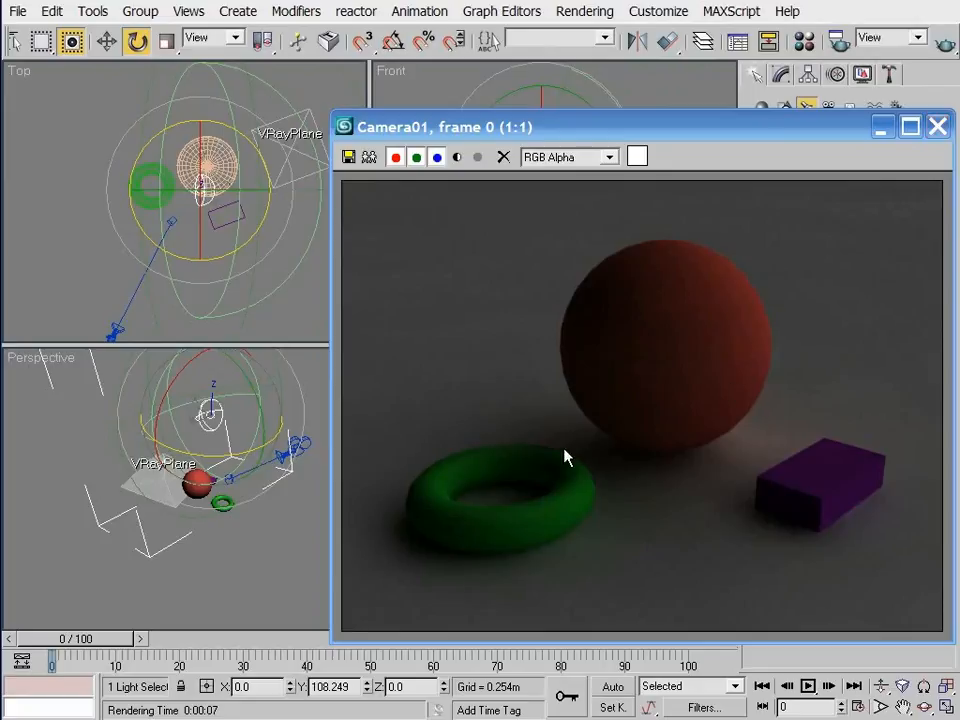
pyautogui.click(941, 127)
# Step: Reset the dome light's Y rotation to 0, and test-render the Camera01 view again
pyautogui.rightClick(141, 40)
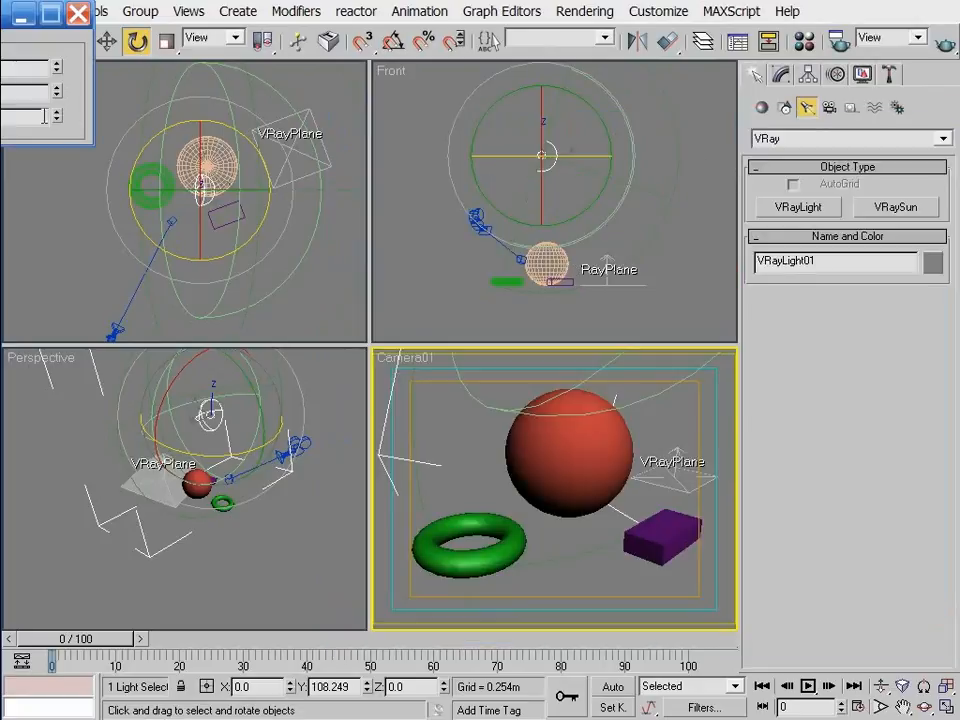
pyautogui.click(77, 12)
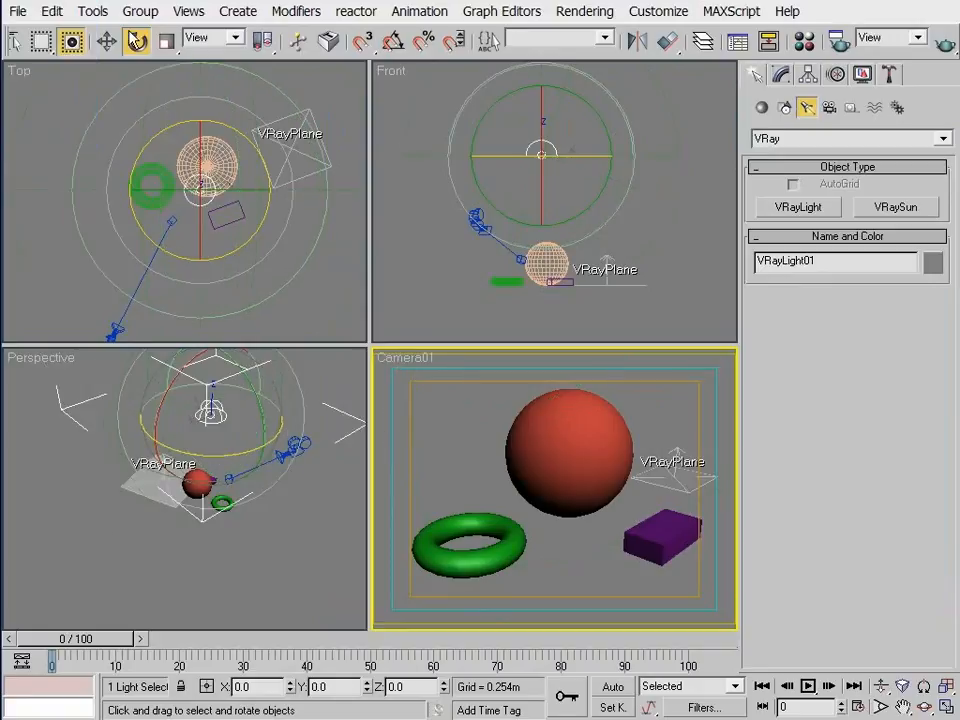
pyautogui.rightClick(574, 420)
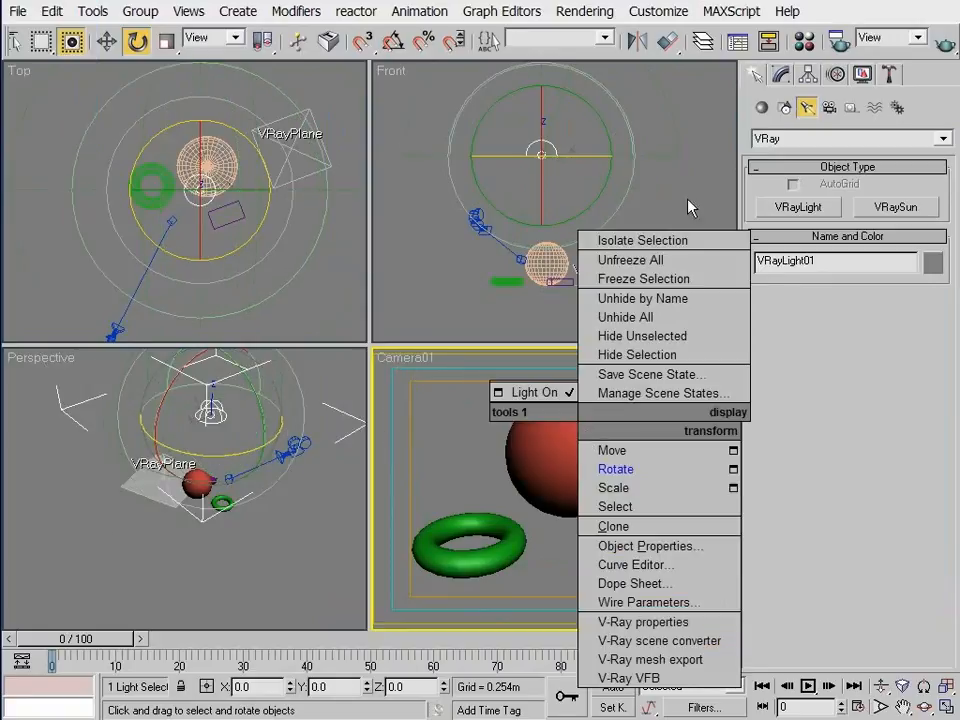
pyautogui.click(944, 48)
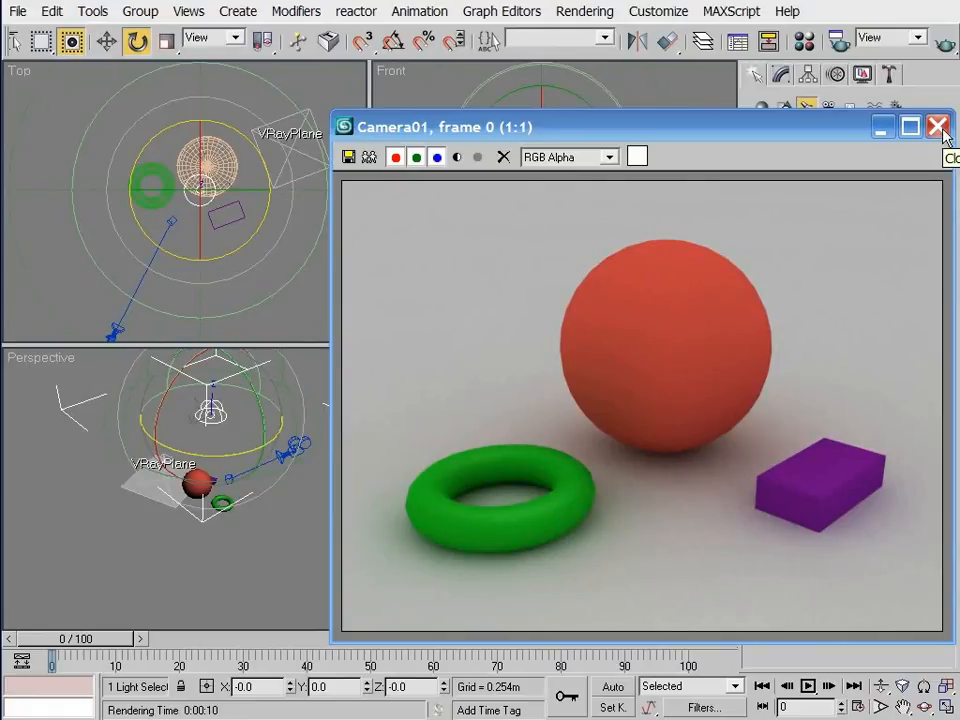
pyautogui.click(938, 127)
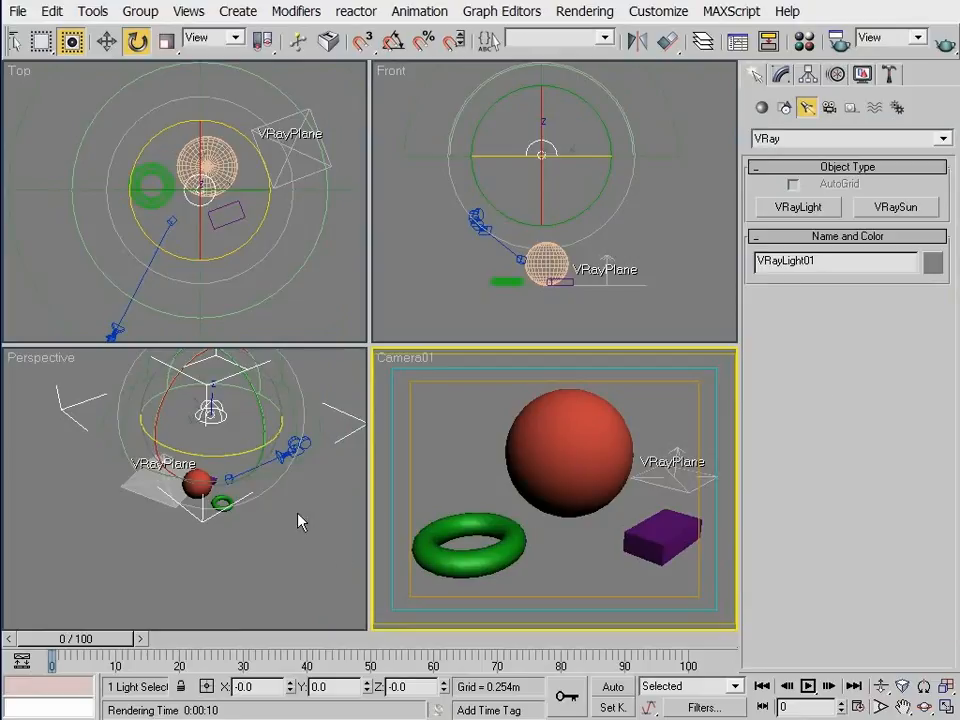
# Step: Try rotating the dome light in the maximized Perspective view, and undo the rotation
pyautogui.moveTo(275, 482); pyautogui.dragTo(261, 525)
pyautogui.click(924, 707)
pyautogui.moveTo(180, 477)
pyautogui.mouseDown()
pyautogui.moveTo(169, 472)
pyautogui.moveTo(190, 464)
pyautogui.mouseUp()
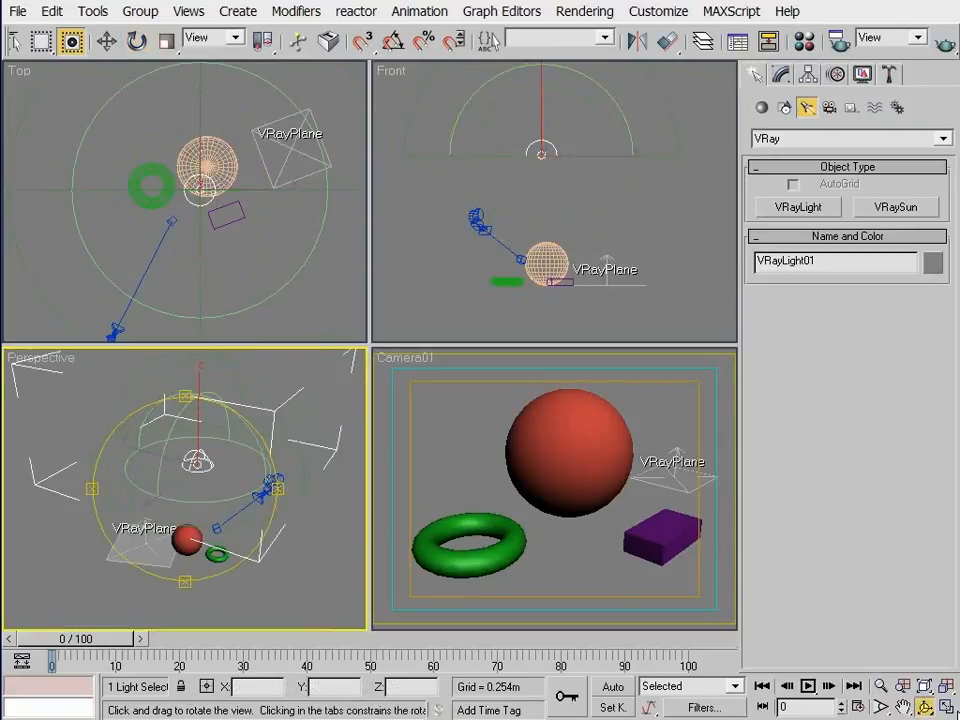
pyautogui.hotkey('alt', 'w')
pyautogui.moveTo(339, 354)
pyautogui.mouseDown()
pyautogui.moveTo(381, 326)
pyautogui.moveTo(451, 306)
pyautogui.moveTo(542, 345)
pyautogui.moveTo(476, 347)
pyautogui.moveTo(345, 304)
pyautogui.moveTo(339, 326)
pyautogui.moveTo(356, 269)
pyautogui.moveTo(364, 300)
pyautogui.moveTo(356, 354)
pyautogui.mouseUp()
pyautogui.press('e')
pyautogui.moveTo(424, 361)
pyautogui.mouseDown()
pyautogui.moveTo(431, 321)
pyautogui.moveTo(274, 317)
pyautogui.mouseUp()
pyautogui.hotkey('ctrl', 'z')
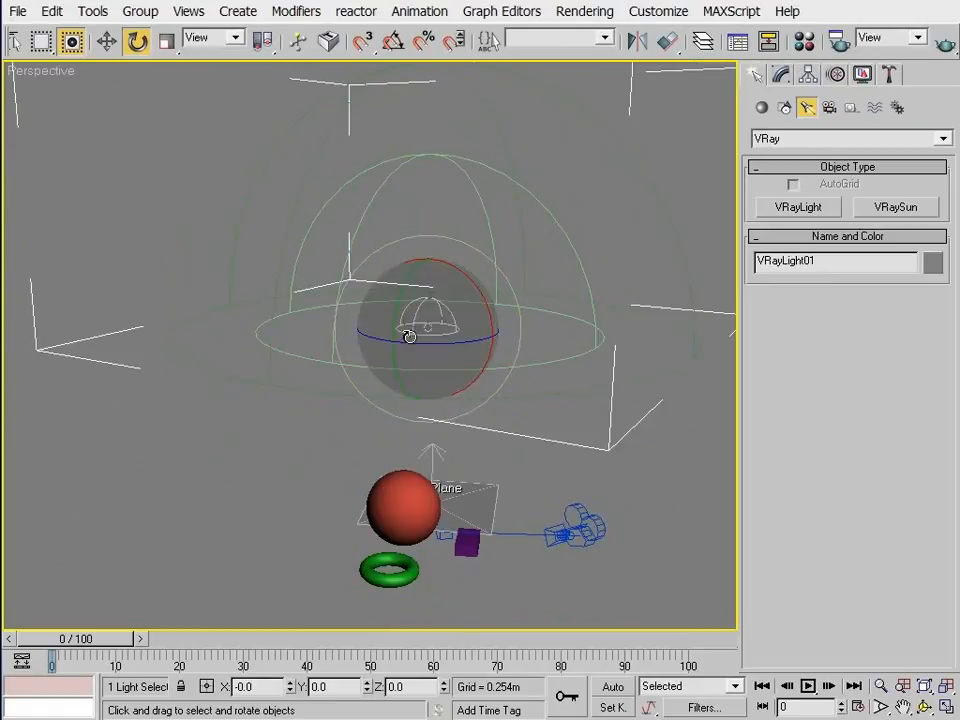
# Step: Delete the dome light, and place a new one in the Top view at about X -0.025 m, Y -0.403 m
pyautogui.press('Delete')
pyautogui.hotkey('alt', 'w')
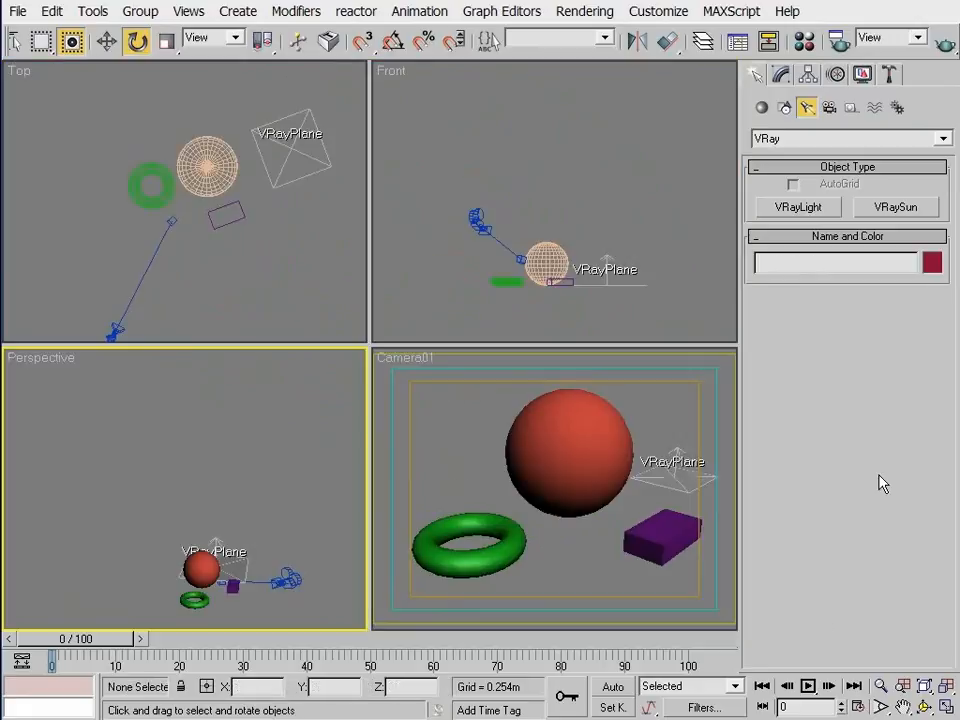
pyautogui.click(798, 206)
pyautogui.click(209, 178)
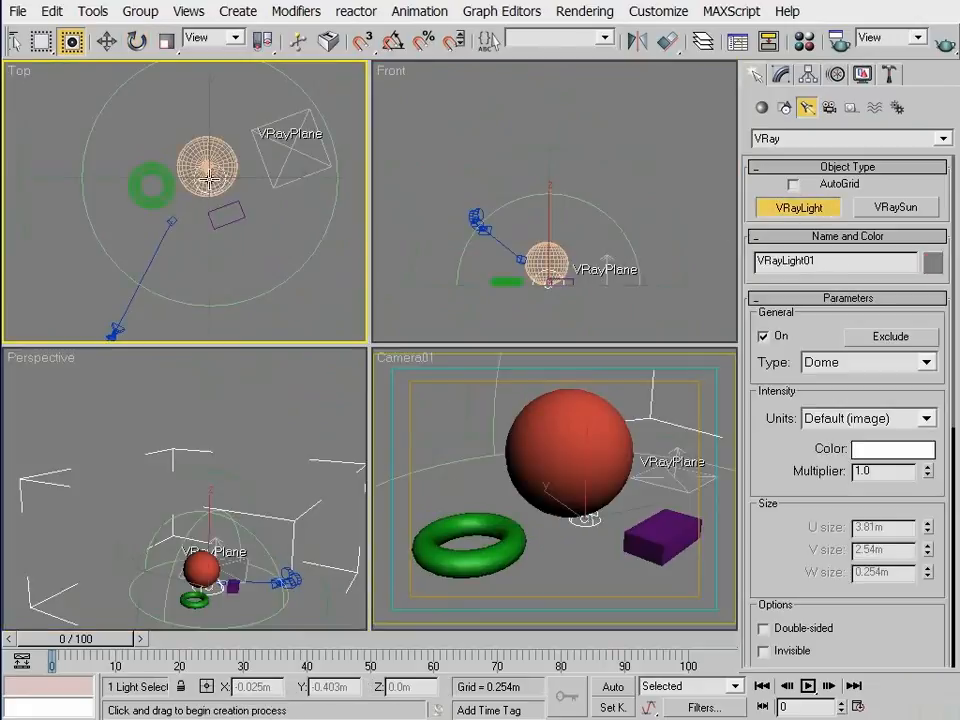
# Step: Raise the dome light to a height of about 1.764 m, and render the Camera01 view
pyautogui.rightClick(591, 474)
pyautogui.rightClick(607, 502)
pyautogui.click(633, 518)
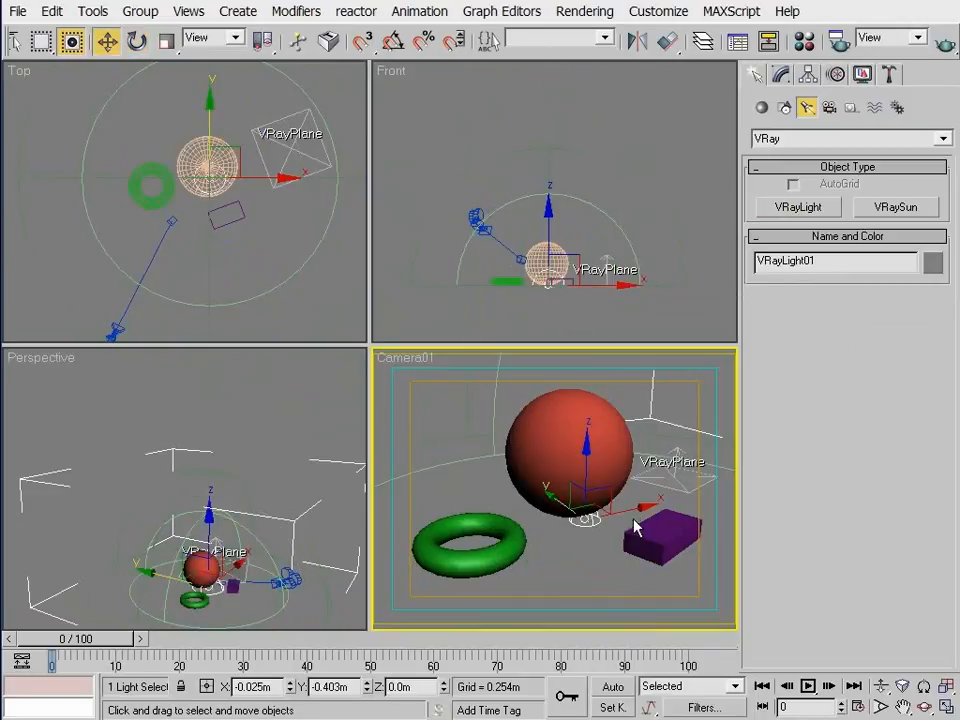
pyautogui.moveTo(586, 470); pyautogui.dragTo(590, 300)
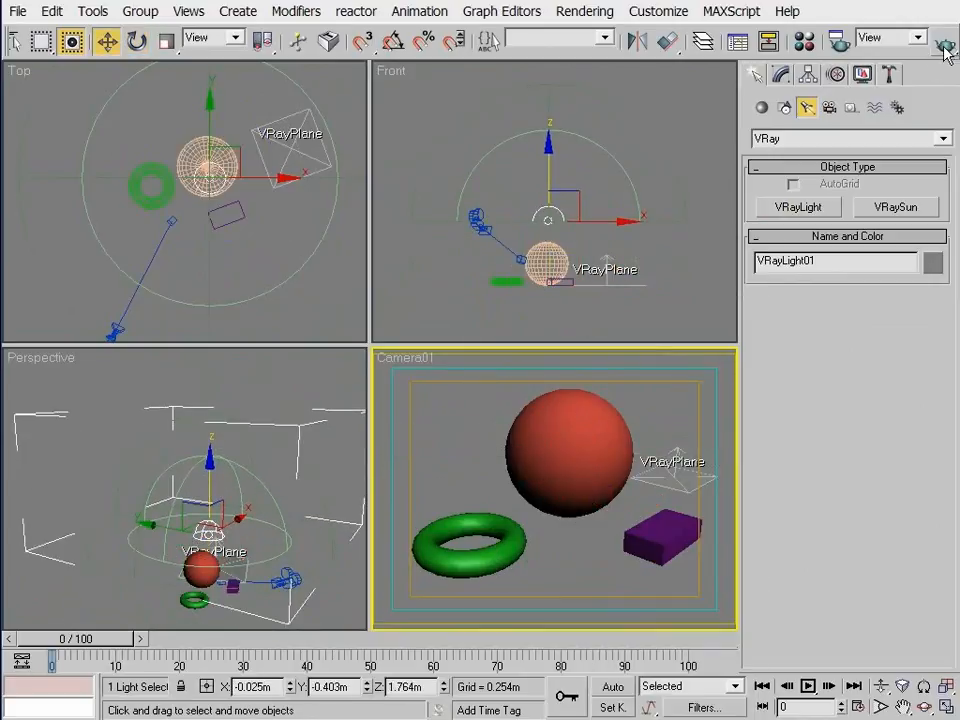
pyautogui.click(944, 46)
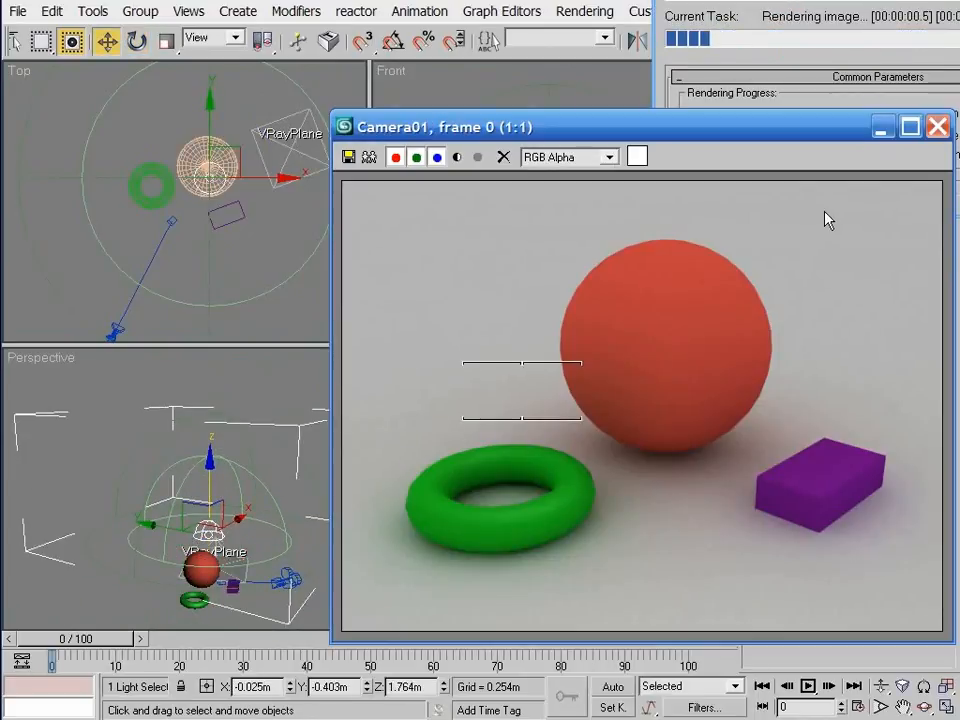
# Step: Raise the dome light to a height of about 15.884 m in the Front view, and render the Camera01 view
pyautogui.click(938, 128)
pyautogui.press('Escape')
pyautogui.middleClick(577, 172)
pyautogui.scroll(-3, 577, 172)
pyautogui.moveTo(561, 186); pyautogui.dragTo(564, 0)
pyautogui.rightClick(624, 365)
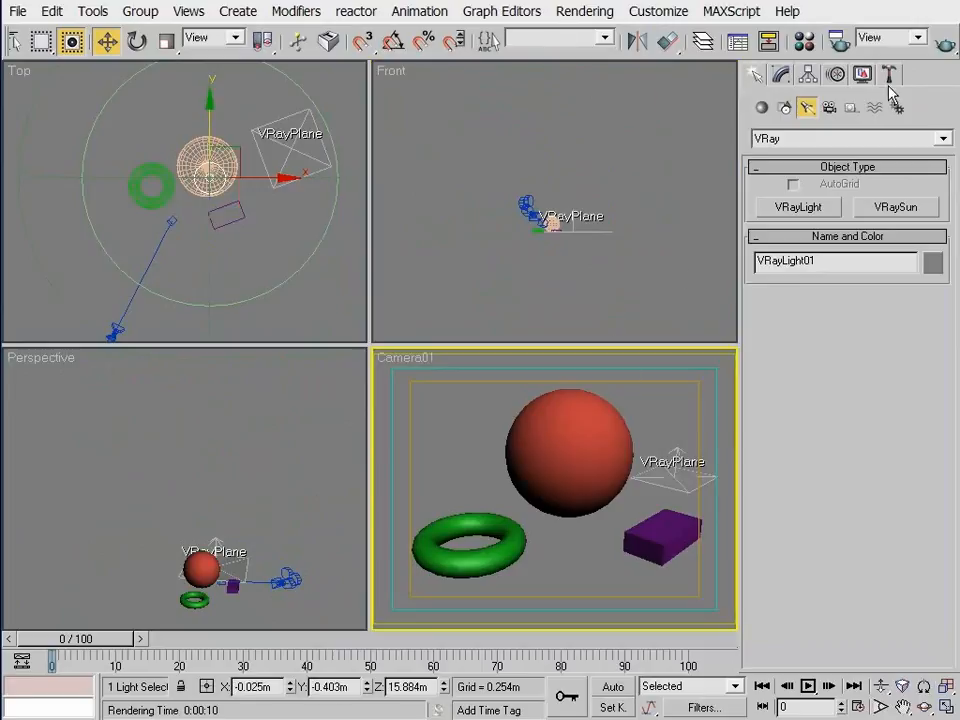
pyautogui.click(945, 43)
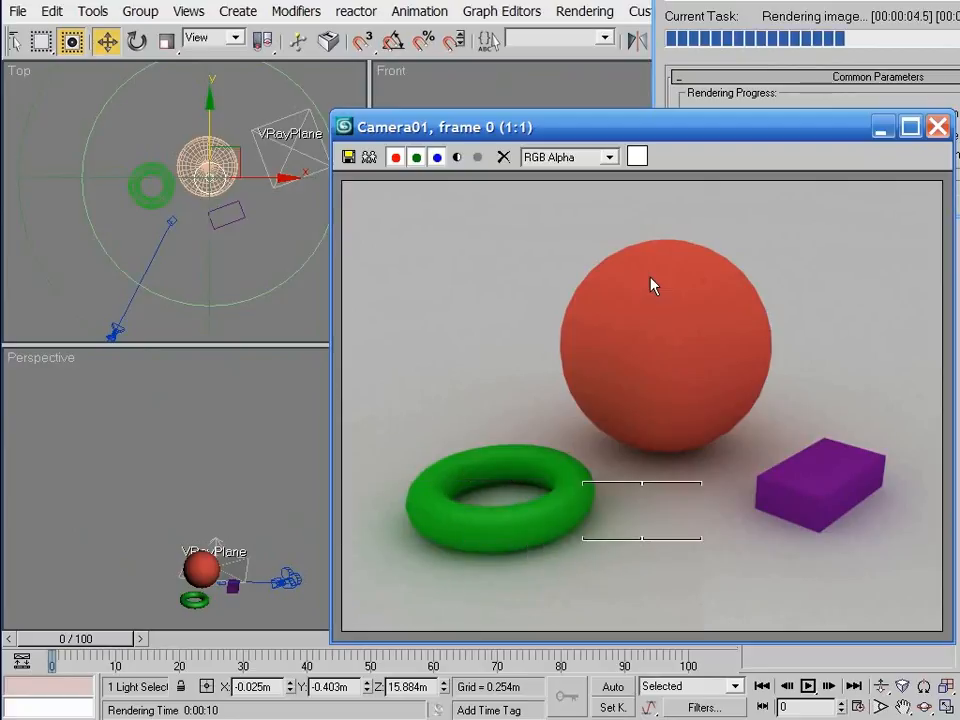
pyautogui.click(936, 126)
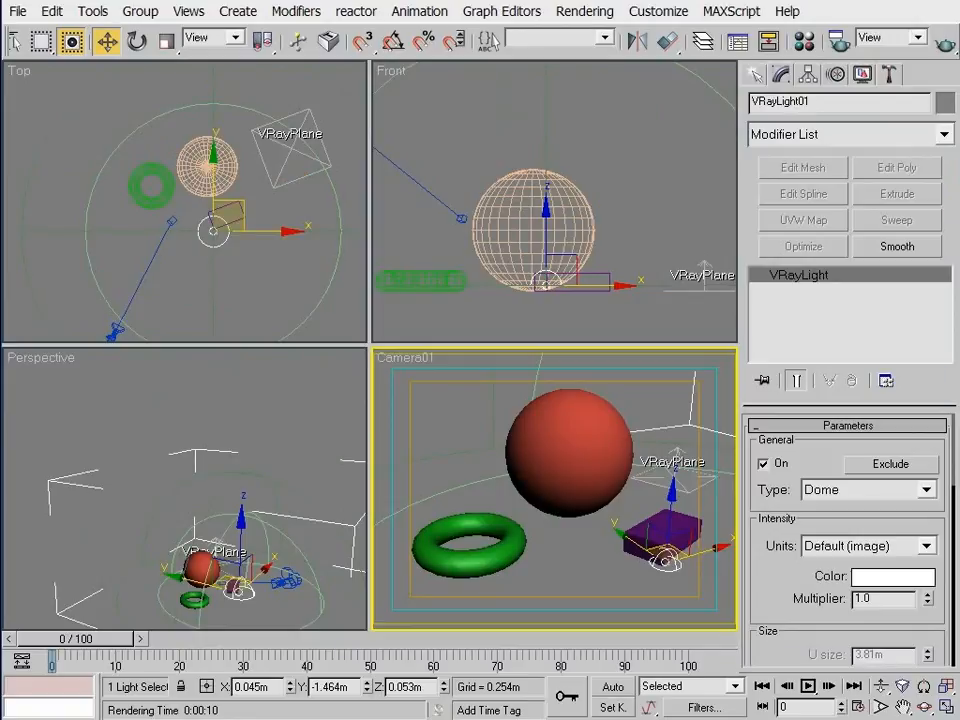
# Step: Try a multiplier of 30 on the dome light, and return it to 1
pyautogui.doubleClick(890, 598)
pyautogui.write('30')
pyautogui.doubleClick(898, 600)
pyautogui.write('1')
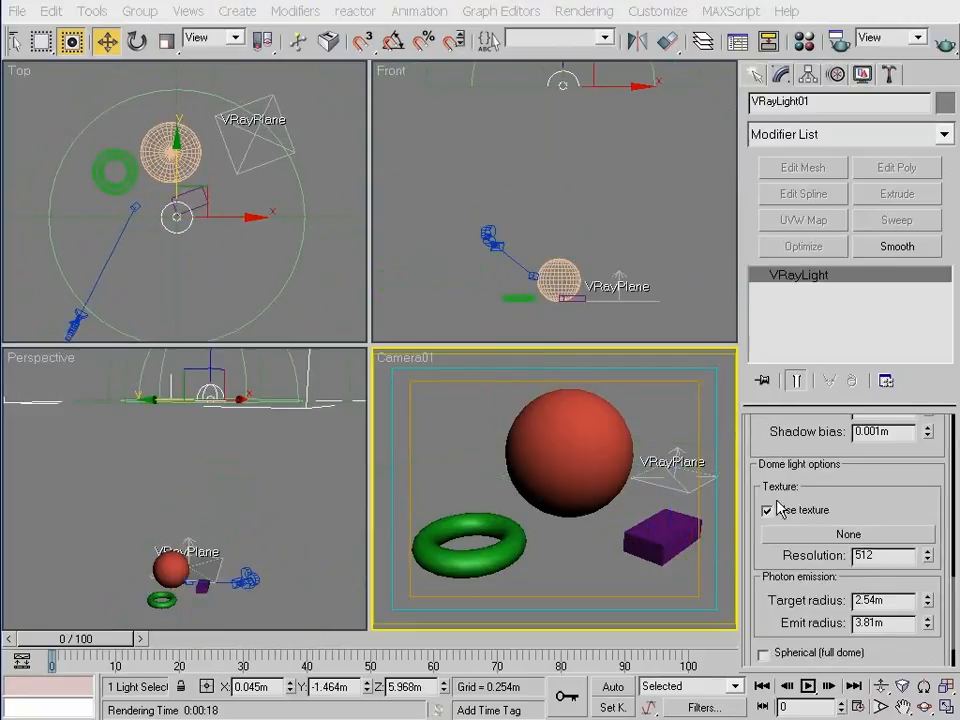
# Step: Assign a VRayHDRI map as the dome light's texture
pyautogui.click(810, 540)
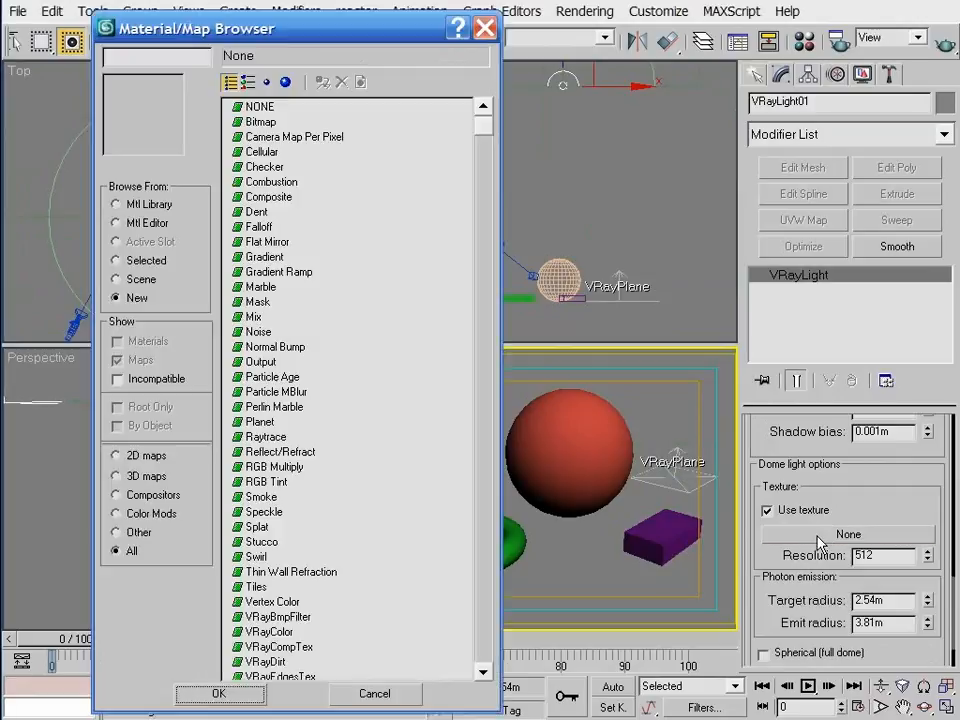
pyautogui.click(484, 672)
pyautogui.click(484, 672)
pyautogui.click(484, 672)
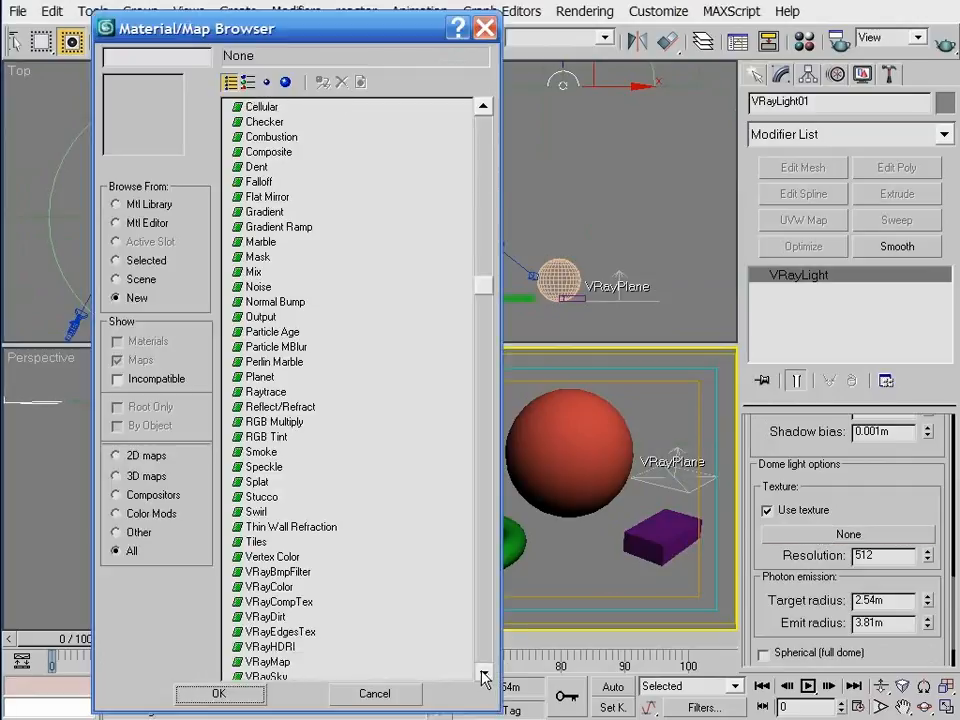
pyautogui.click(272, 646)
pyautogui.click(219, 693)
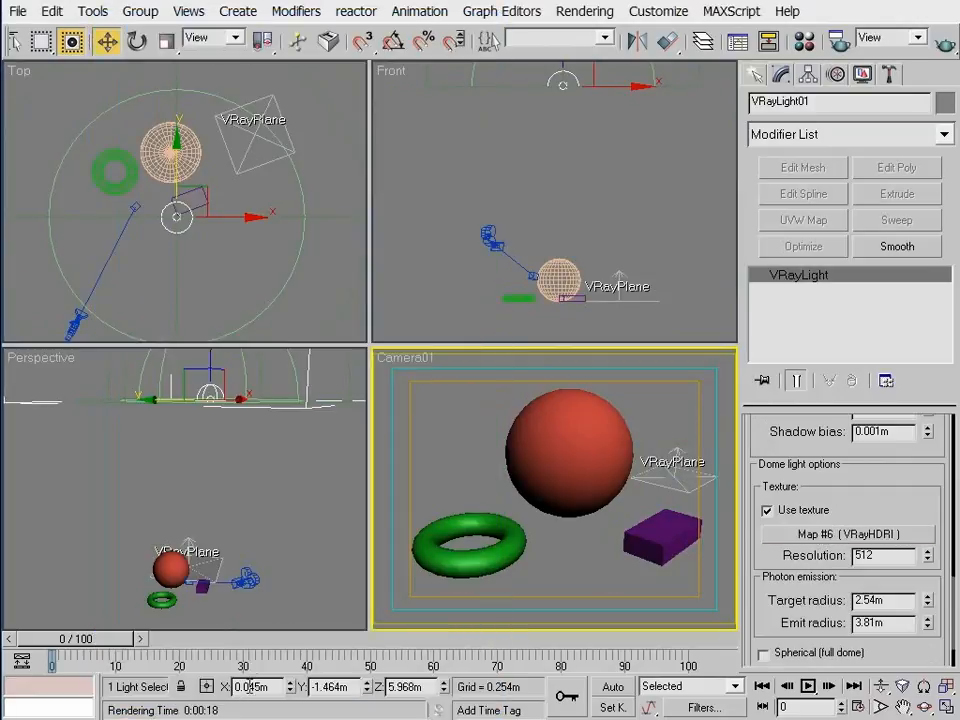
# Step: Copy the dome light's VRayHDRI map as an instance into the fourth Material Editor sample slot
pyautogui.press('m')
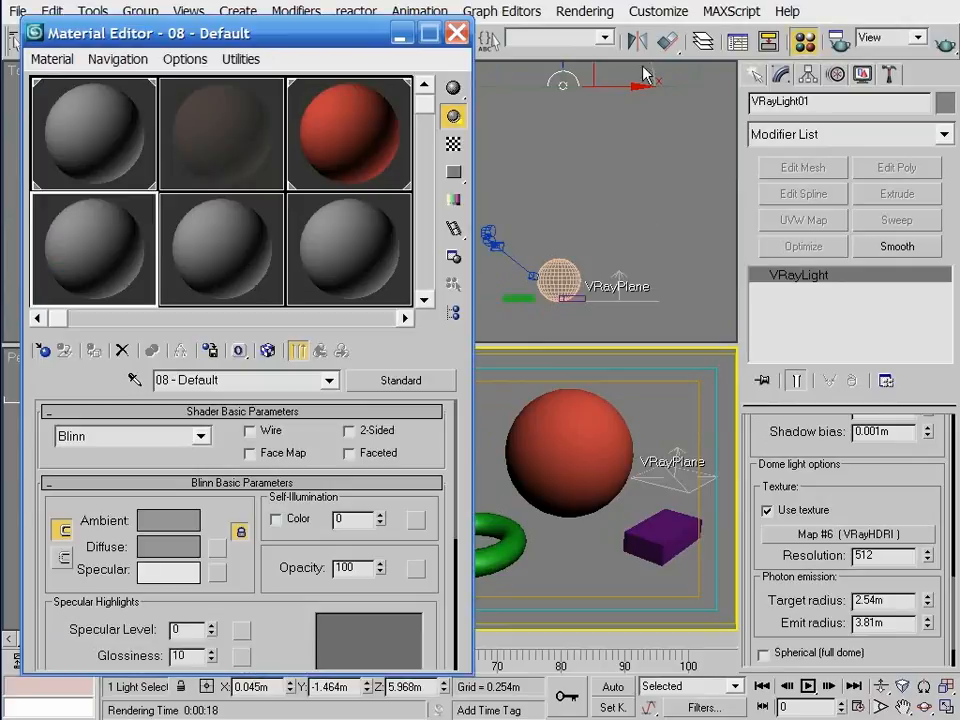
pyautogui.moveTo(284, 30); pyautogui.dragTo(314, 32)
pyautogui.moveTo(846, 534); pyautogui.dragTo(150, 268)
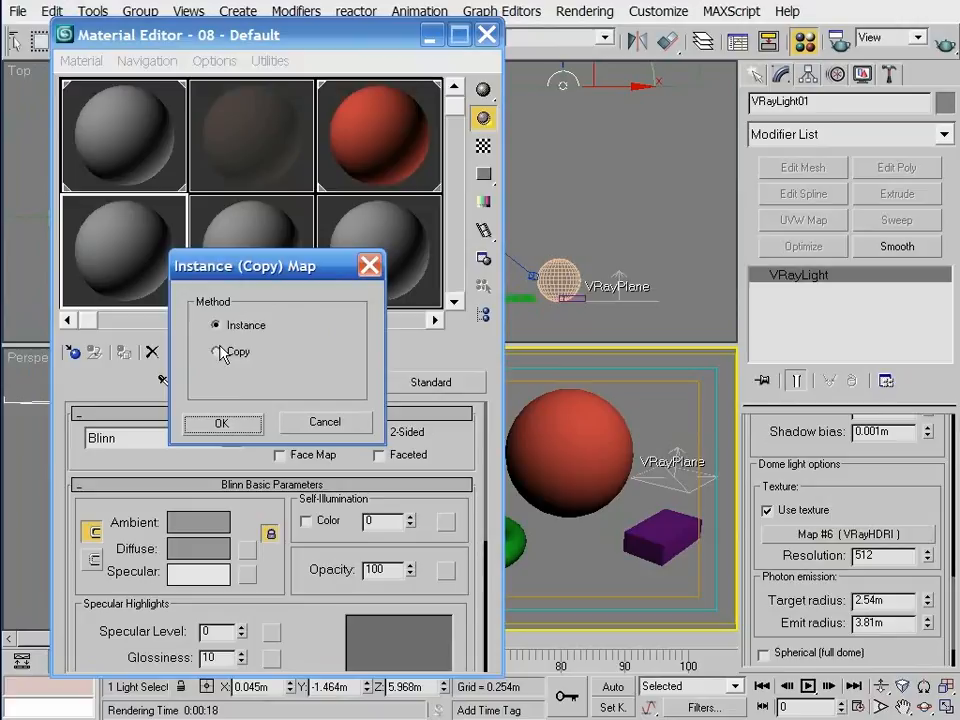
pyautogui.click(222, 423)
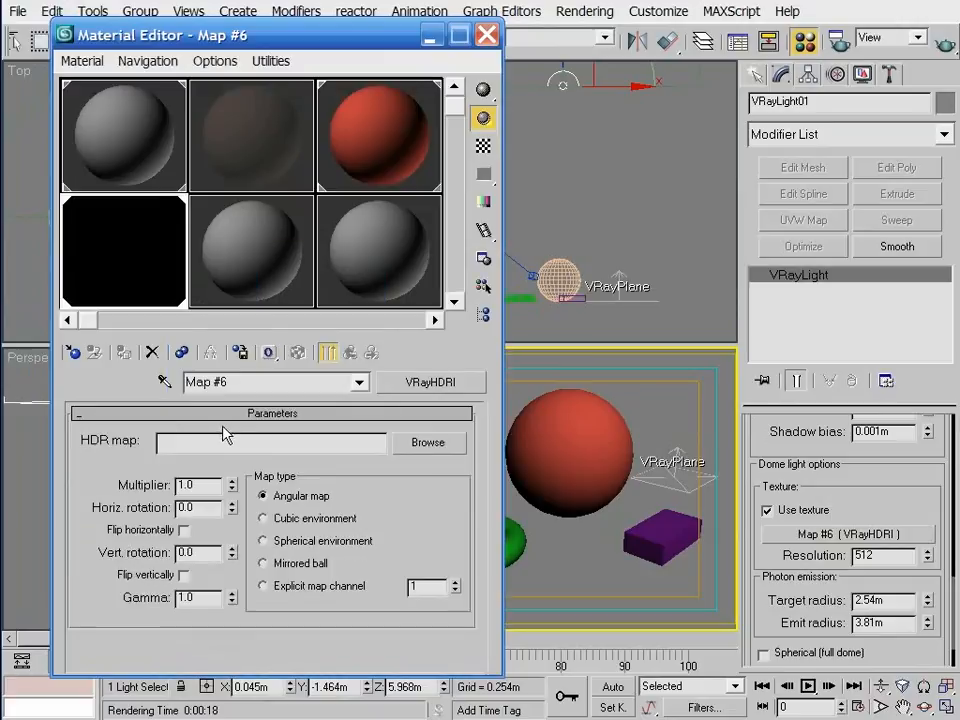
# Step: Load sky0043.hdr into the VRayHDRI map with the Spherical environment map type, and render the Camera01 view
pyautogui.click(405, 450)
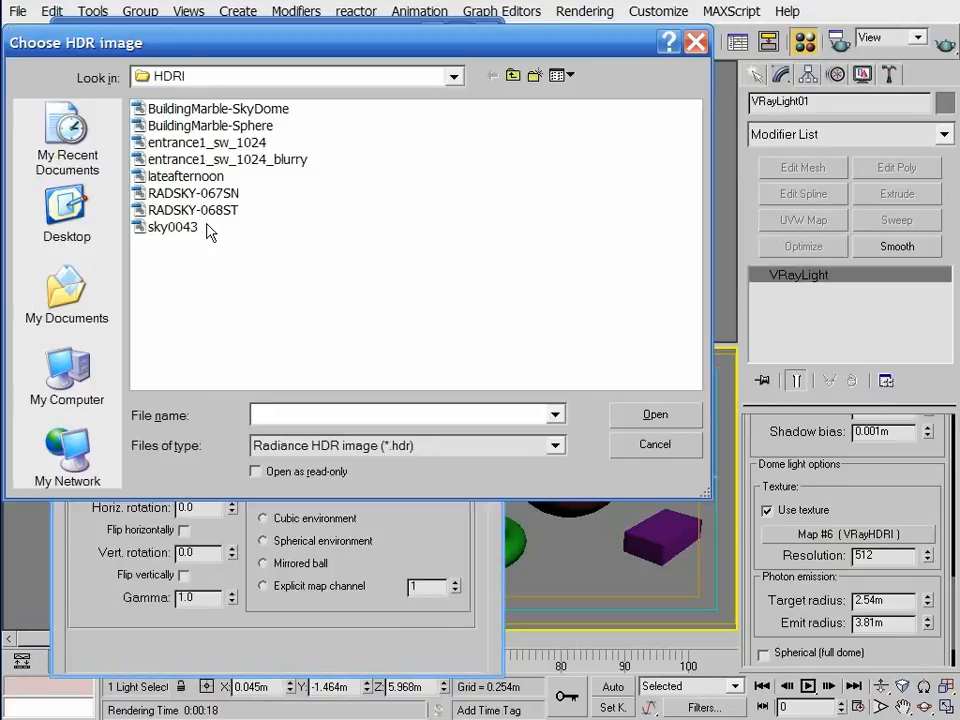
pyautogui.click(177, 229)
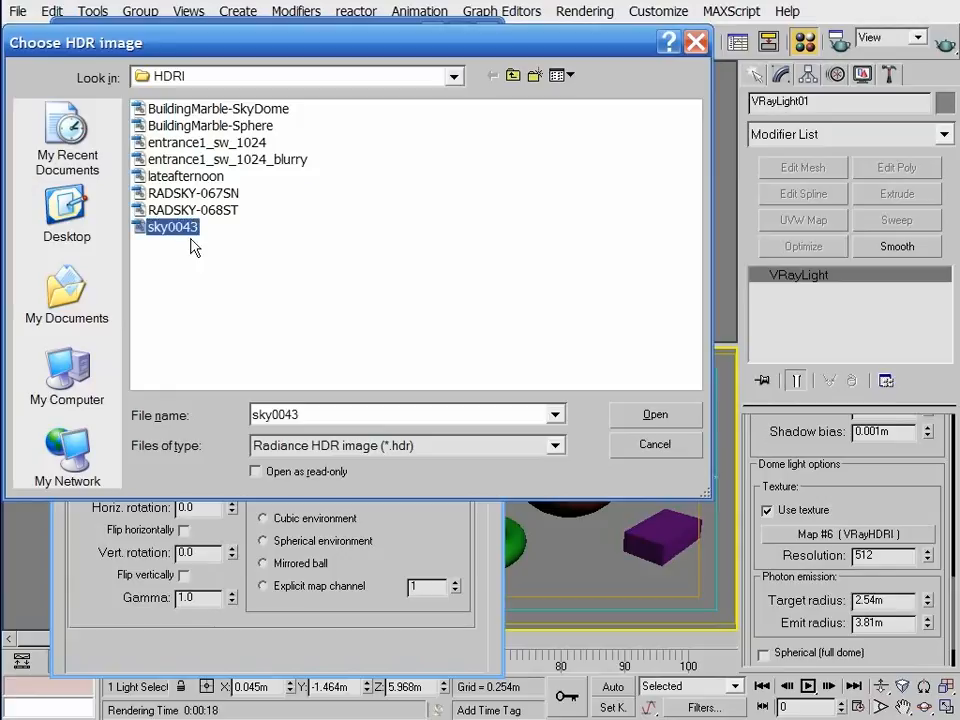
pyautogui.click(665, 419)
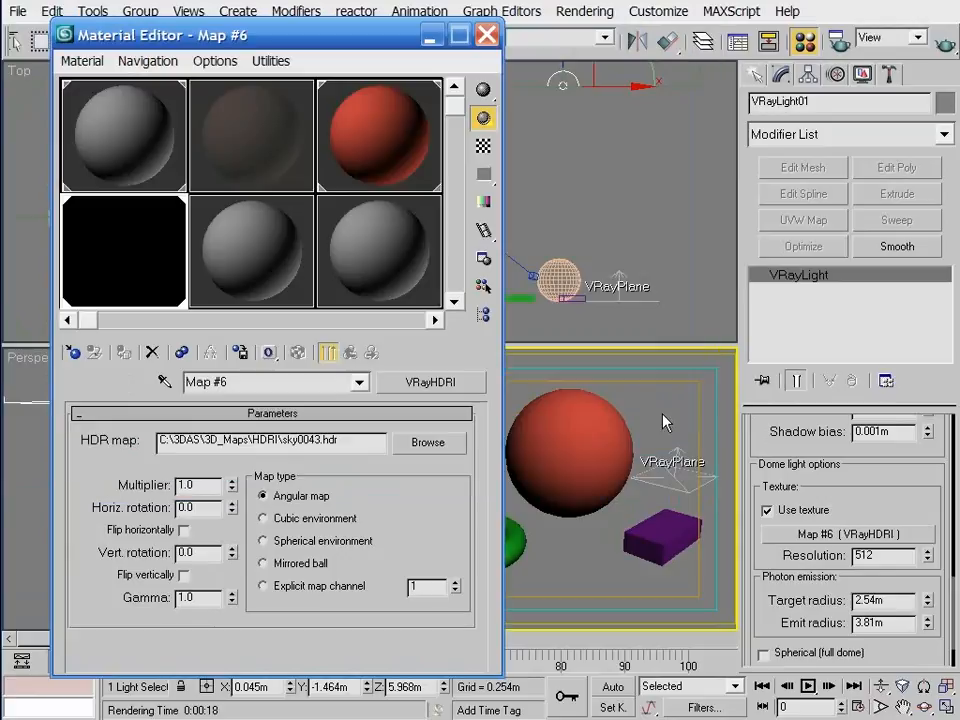
pyautogui.click(364, 542)
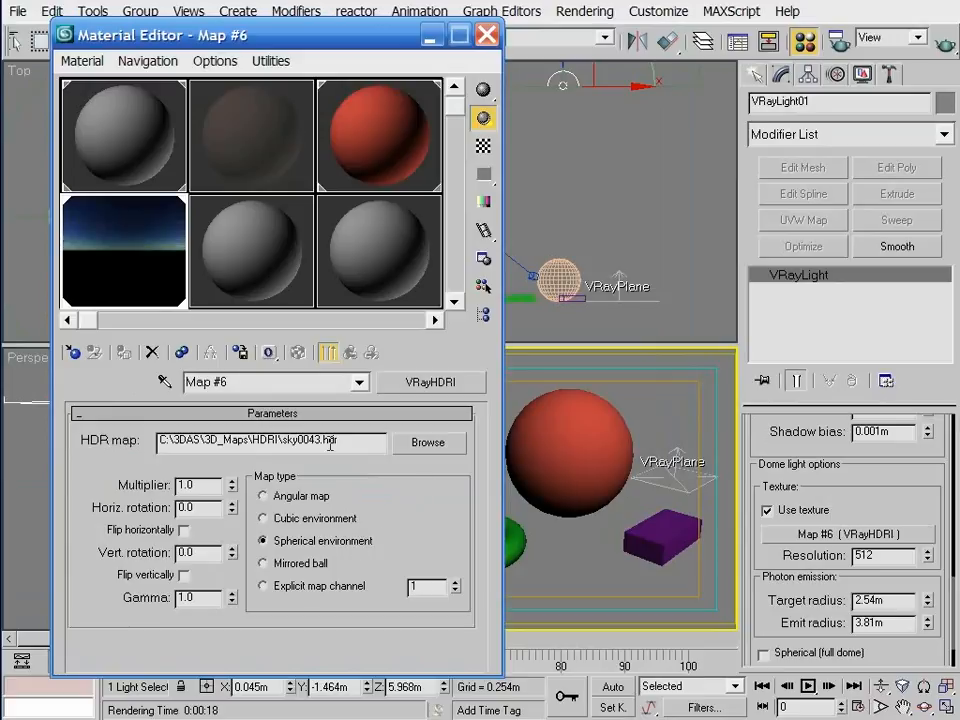
pyautogui.click(944, 46)
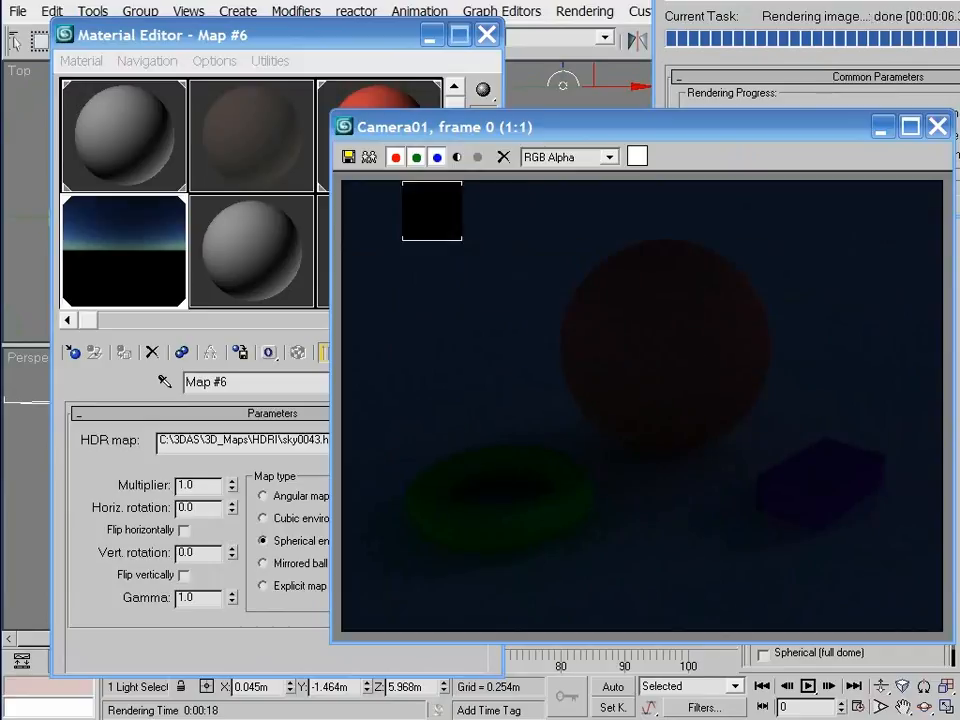
pyautogui.click(940, 127)
# Step: Set the VRayHDRI map's multiplier to 3, and render the Camera01 view again
pyautogui.doubleClick(200, 485)
pyautogui.write('3')
pyautogui.click(940, 47)
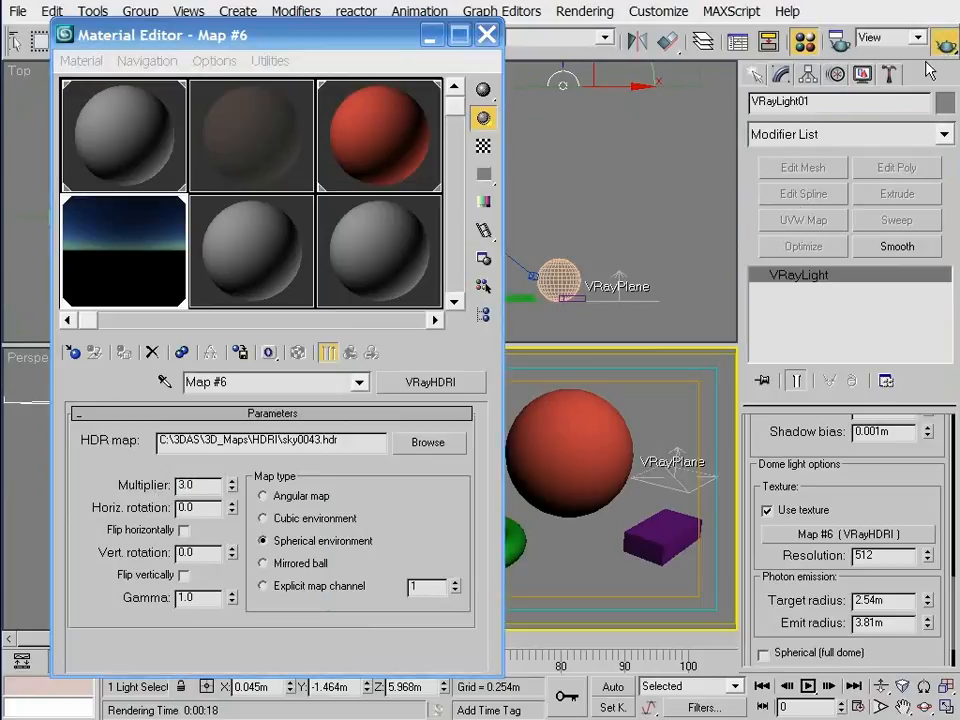
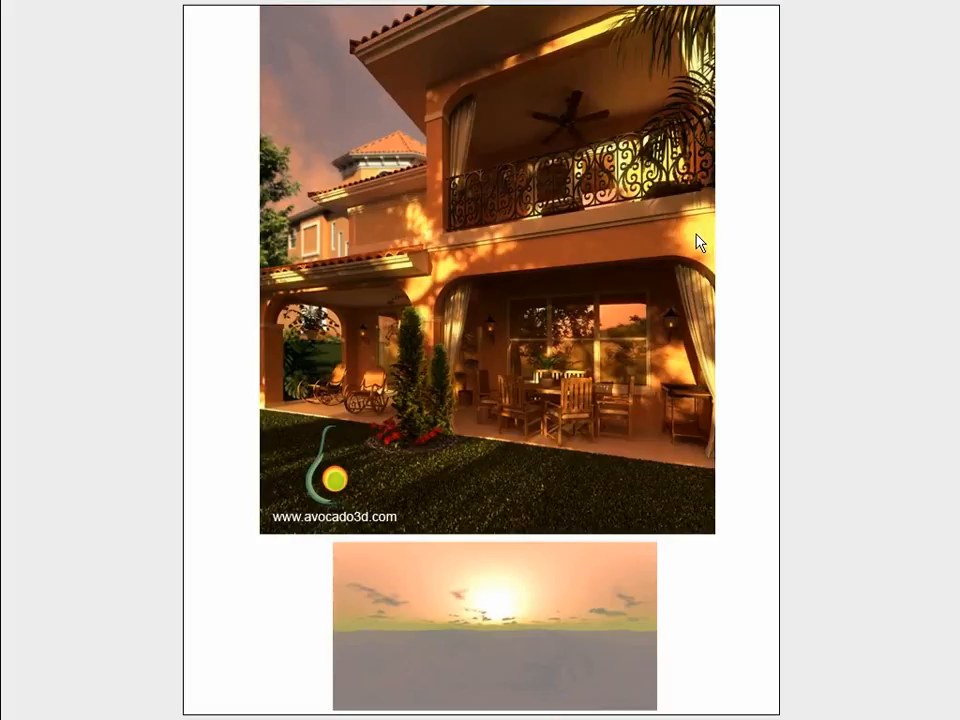
# Step: Look through the example architectural renderings paired with their sky HDR images
pyautogui.scroll(-1, 697, 243)
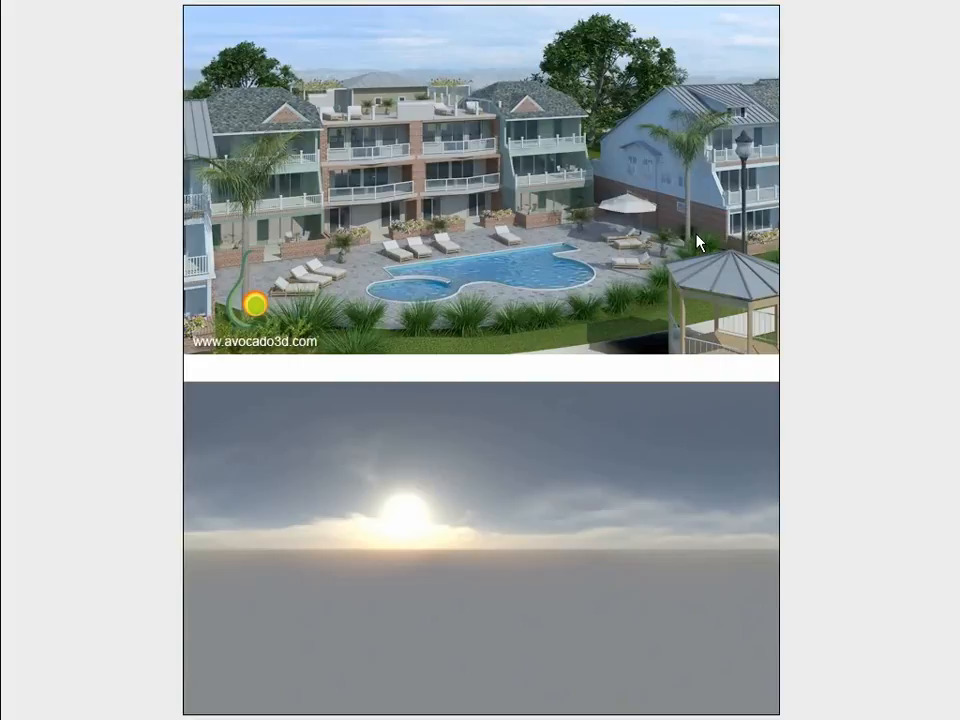
pyautogui.scroll(-1, 697, 243)
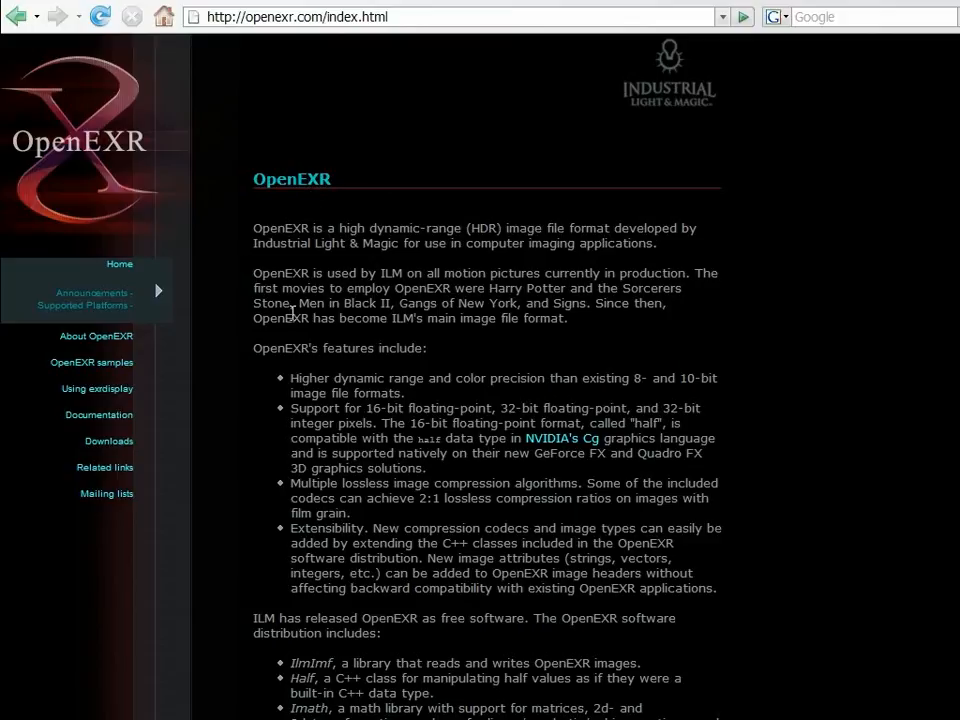
# Step: In the web browser, view OpenEXR's About and Documentation pages, and highlight the EXR - Spherical Map version on Dosch Design's Extreme Hires page
pyautogui.click(120, 338)
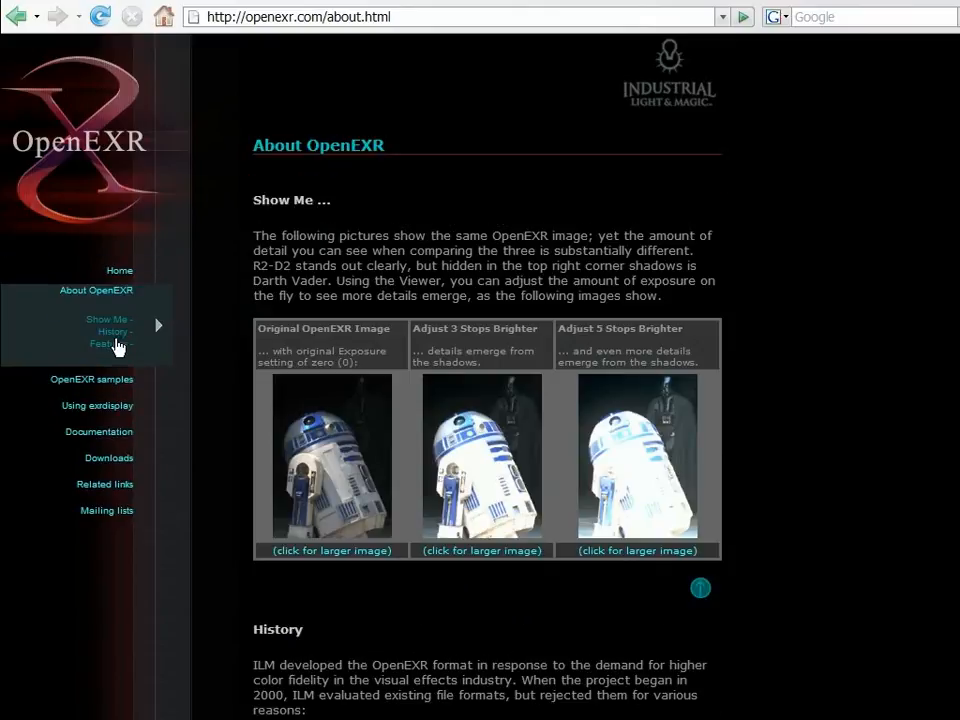
pyautogui.click(116, 433)
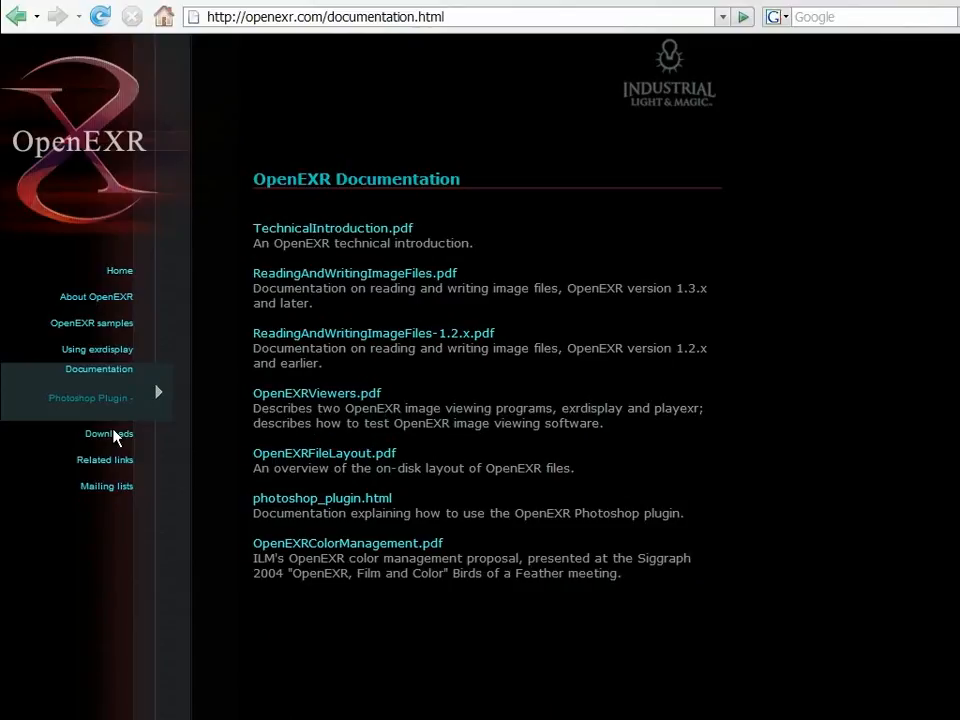
pyautogui.rightClick(193, 475)
pyautogui.click(236, 347)
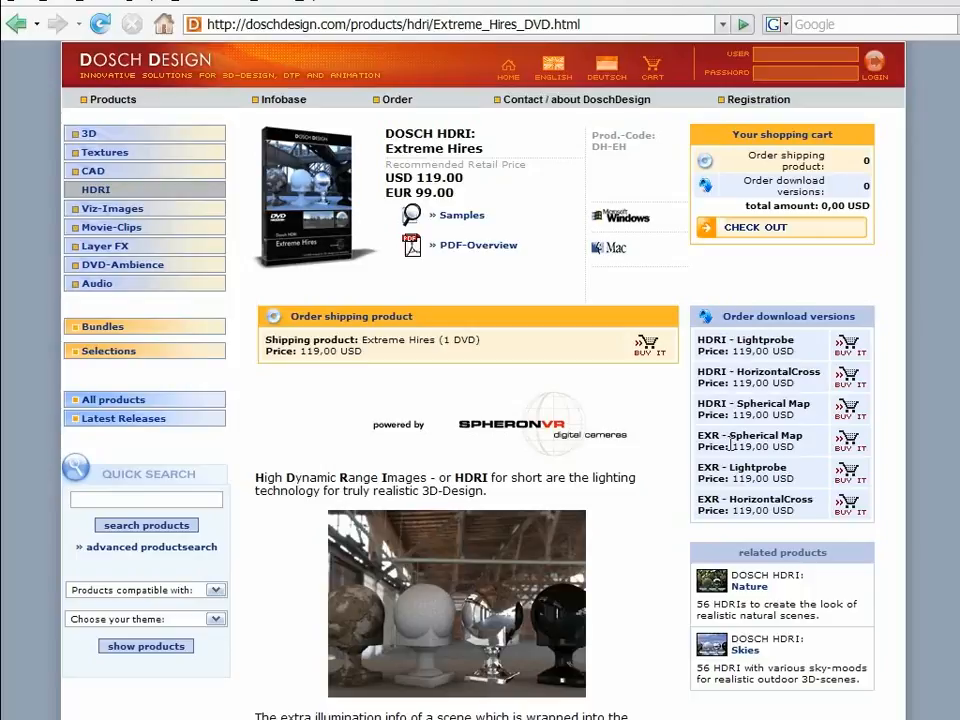
pyautogui.moveTo(697, 436); pyautogui.dragTo(802, 437)
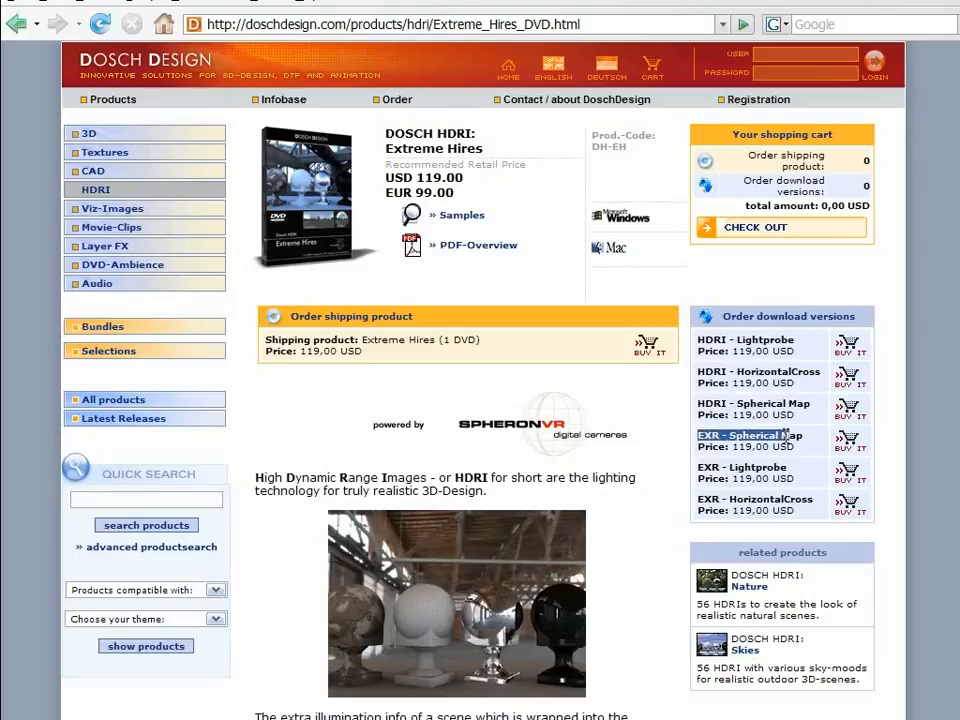
pyautogui.click(783, 467)
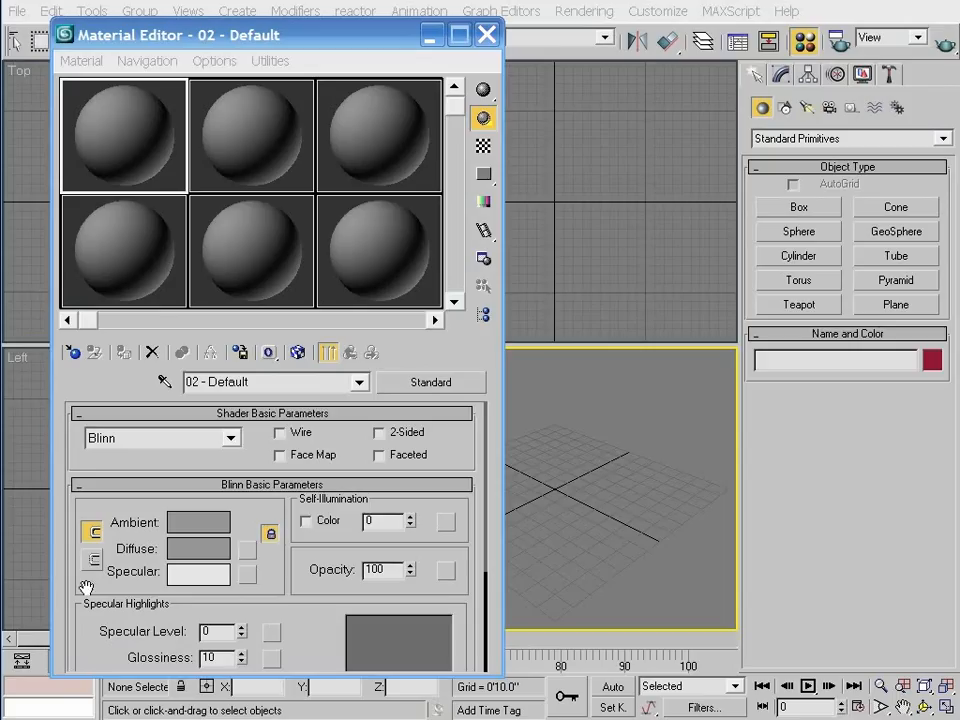
# Step: In 3ds Max, assign a VRayHDRI map to the diffuse color of the 02 - Default material
pyautogui.click(247, 550)
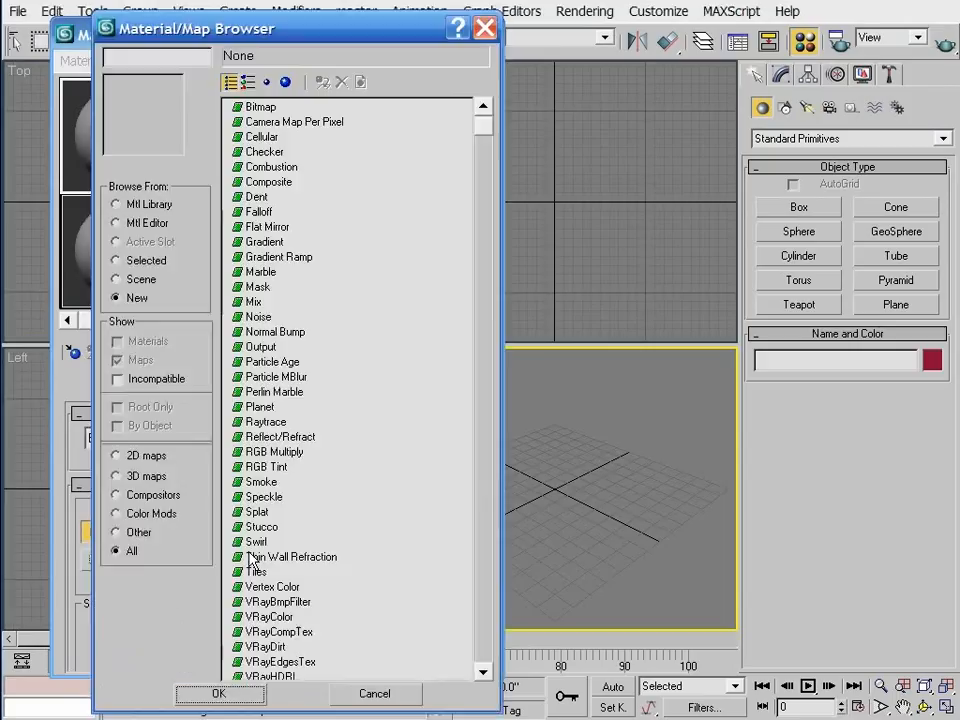
pyautogui.click(484, 673)
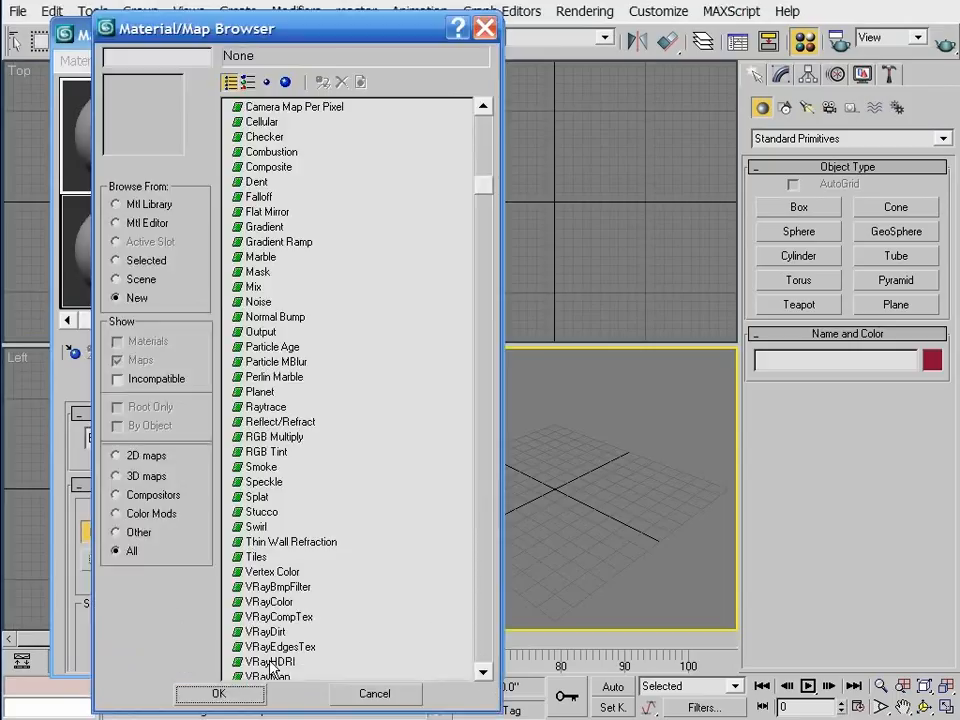
pyautogui.click(270, 661)
pyautogui.click(236, 694)
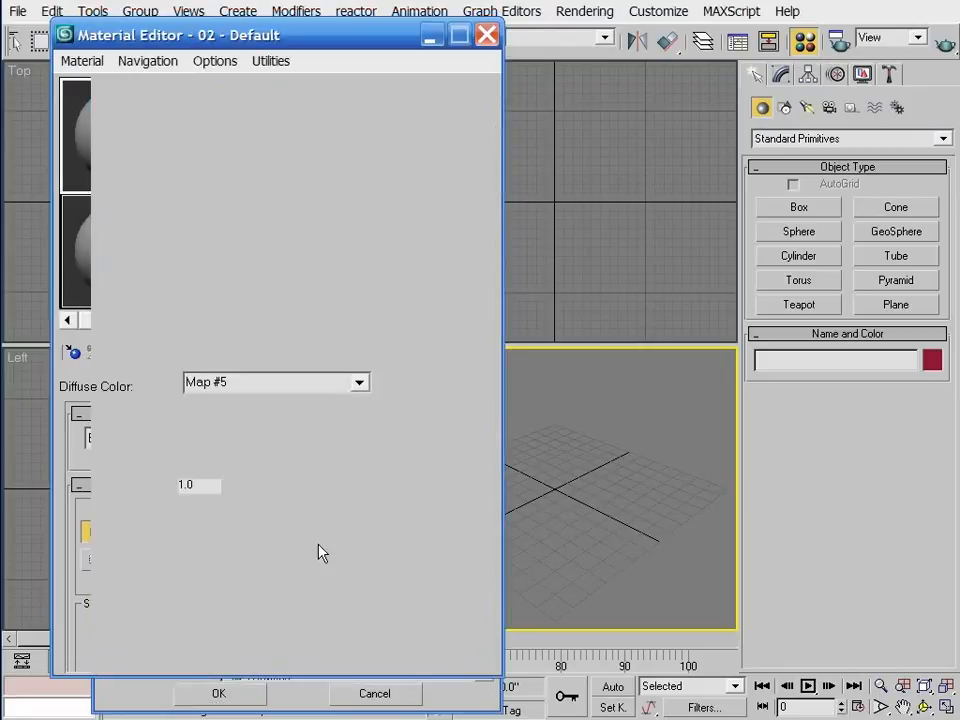
# Step: Check which file types the VRayHDRI map can load, and leave the file selection without choosing an image
pyautogui.click(417, 443)
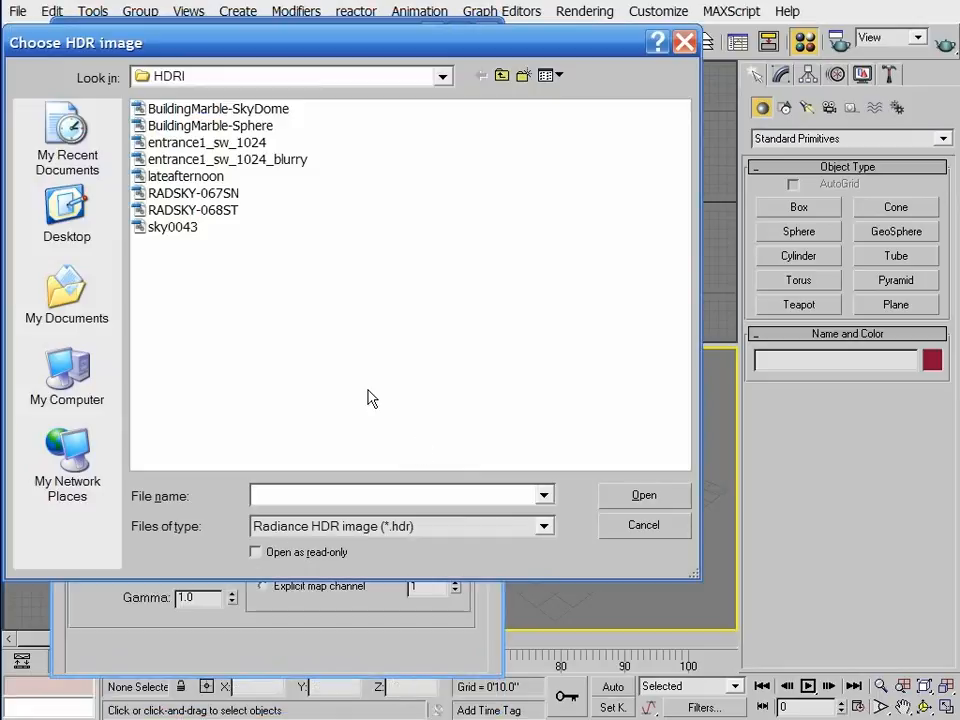
pyautogui.click(400, 526)
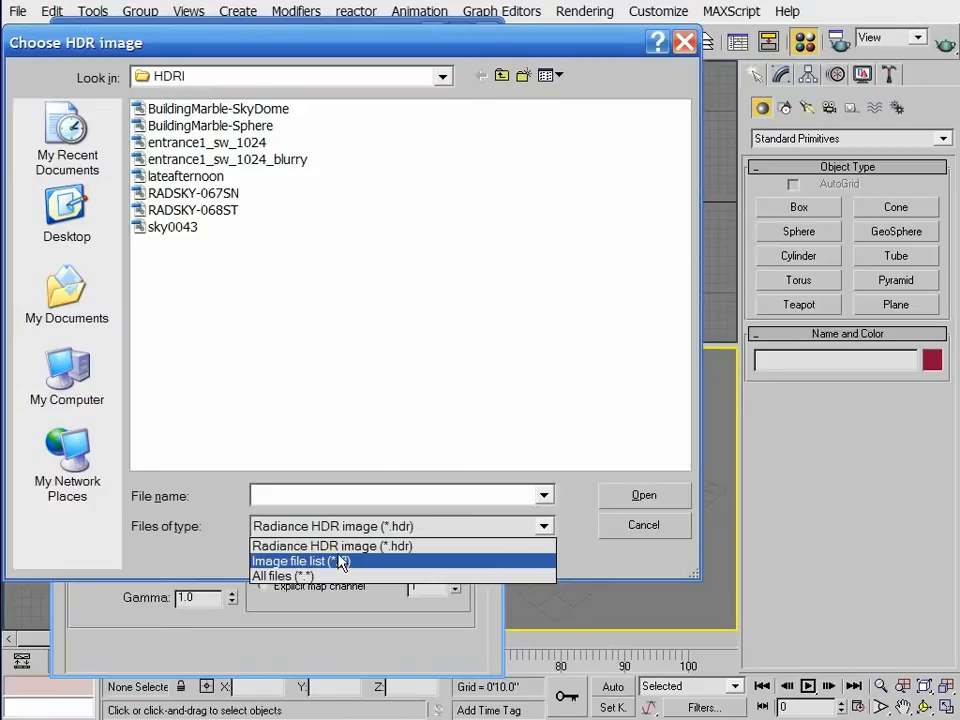
pyautogui.click(628, 536)
pyautogui.click(628, 536)
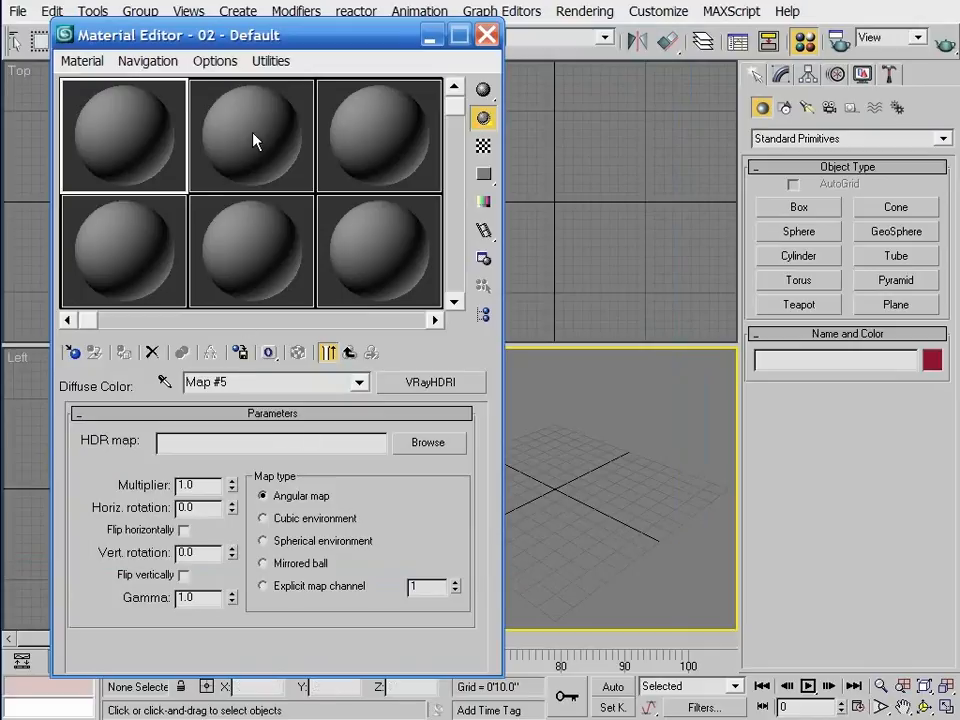
# Step: Assign a Bitmap map to an empty diffuse color slot, and open radsky-016st.exr for it
pyautogui.click(349, 352)
pyautogui.click(245, 550)
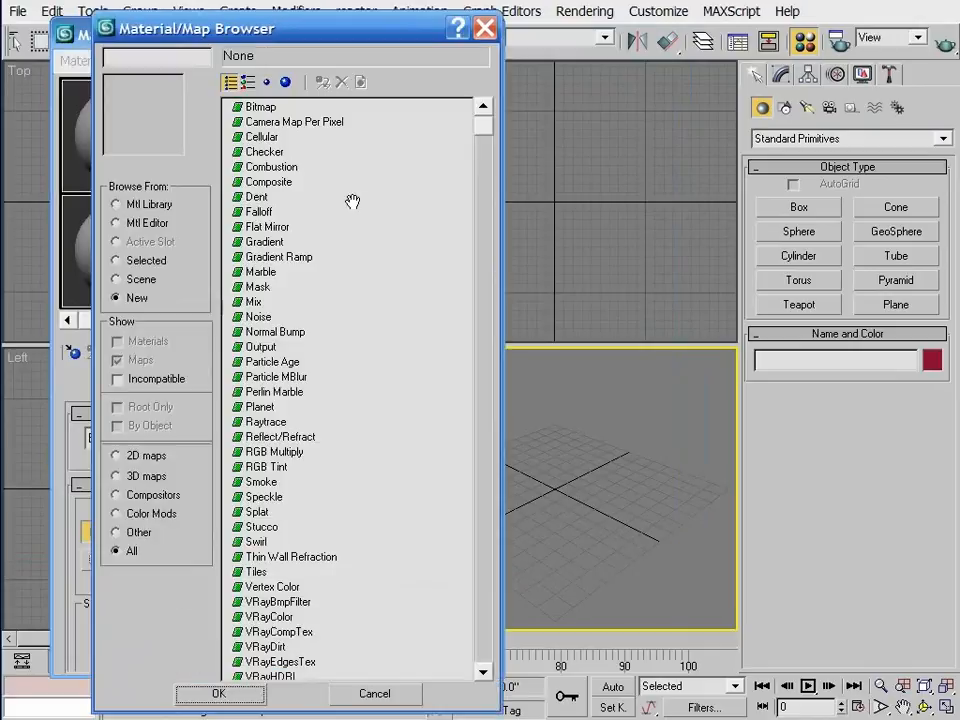
pyautogui.click(260, 106)
pyautogui.click(245, 693)
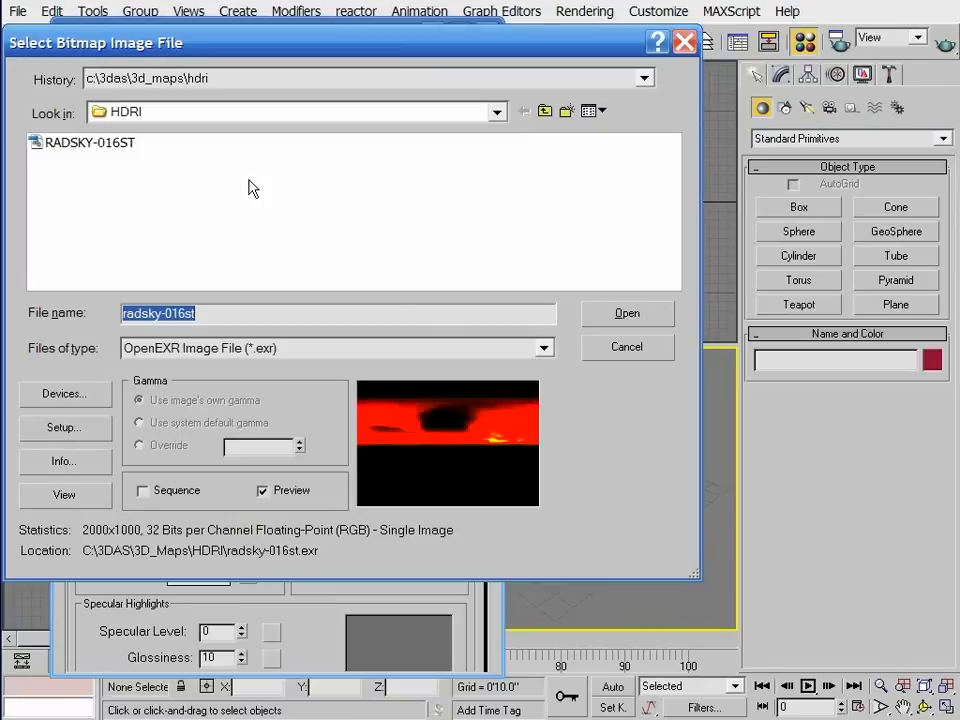
pyautogui.click(622, 316)
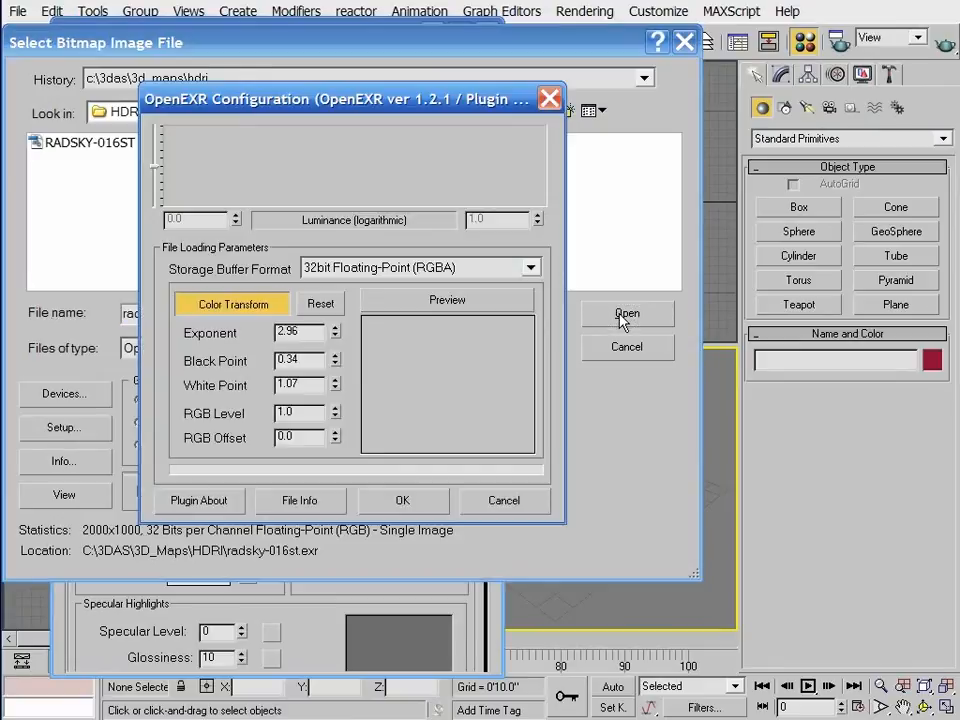
# Step: Set the storage buffer format in the OpenEXR configuration to LogLuv24 Float (RGB)
pyautogui.moveTo(418, 120); pyautogui.dragTo(603, 153)
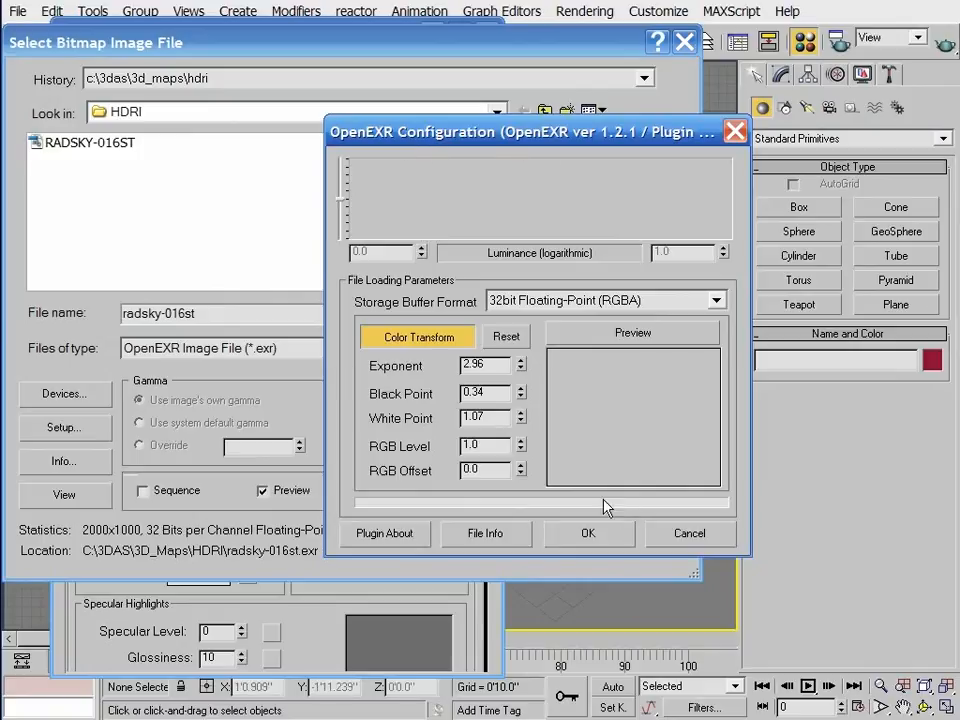
pyautogui.click(600, 300)
pyautogui.click(600, 317)
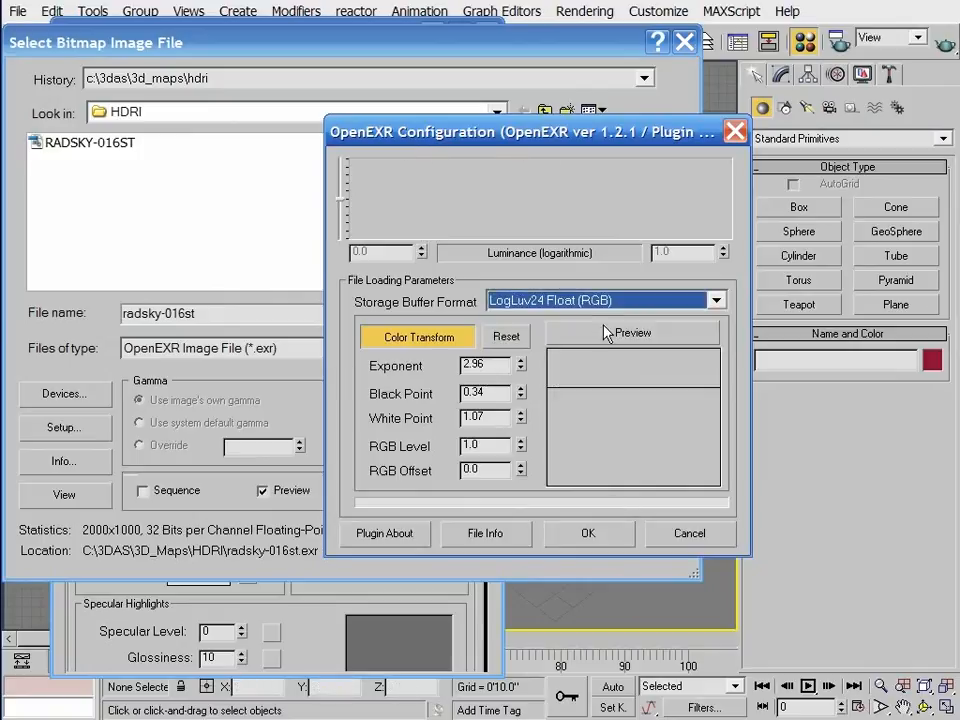
# Step: Preview the EXR image in the OpenEXR configuration and look through the available storage buffer formats
pyautogui.click(612, 336)
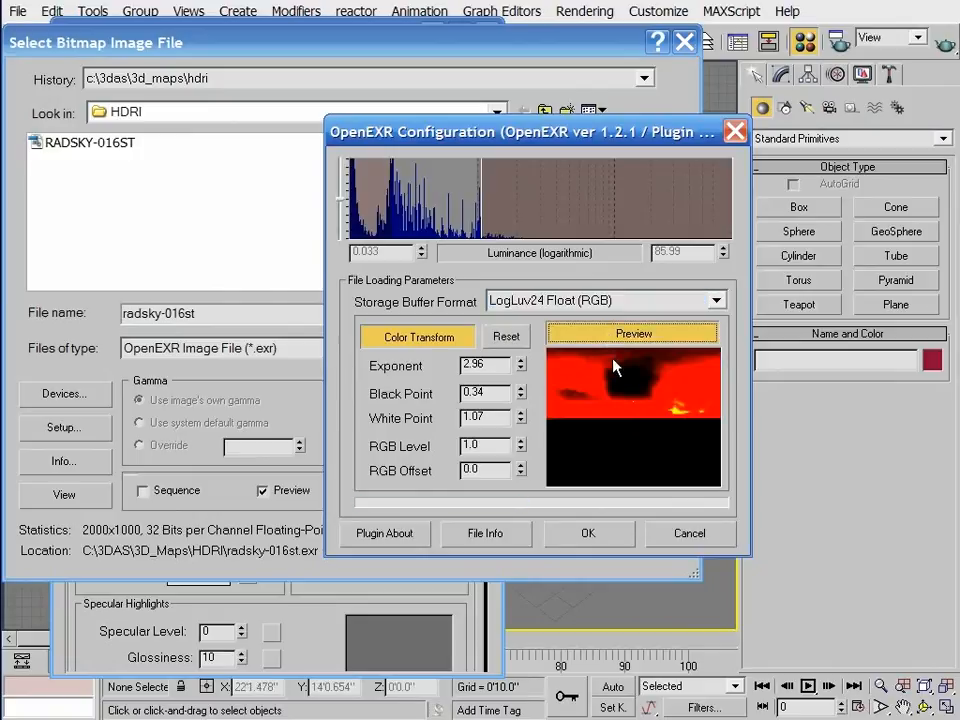
pyautogui.click(600, 301)
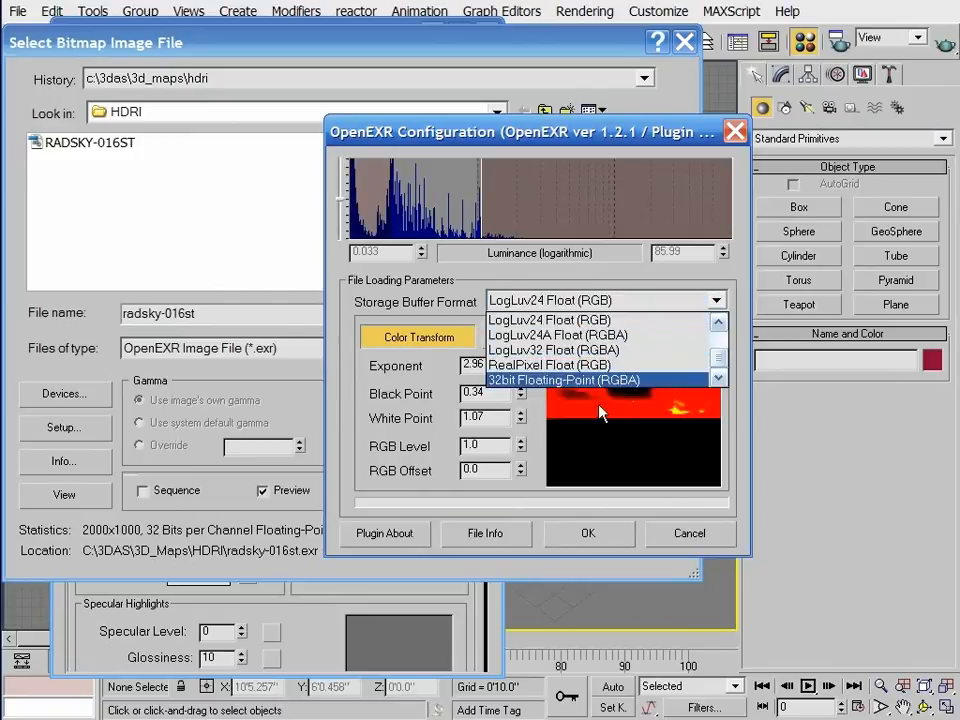
pyautogui.click(598, 433)
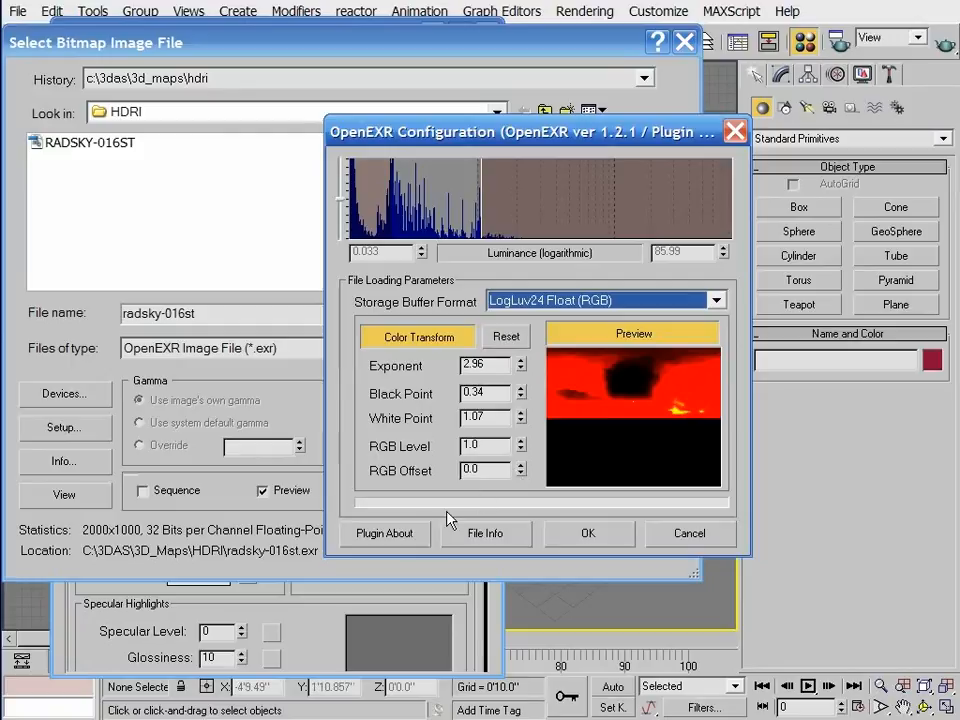
# Step: View the OpenEXR plugin's about information, and leave the configuration and bitmap selection without loading the image
pyautogui.click(386, 533)
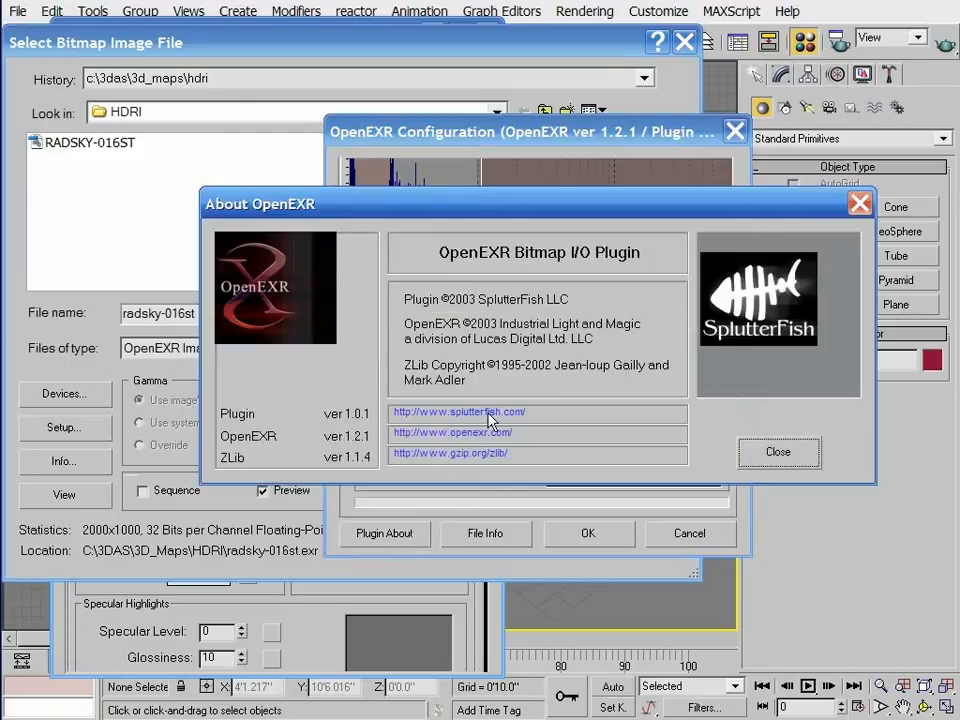
pyautogui.click(770, 451)
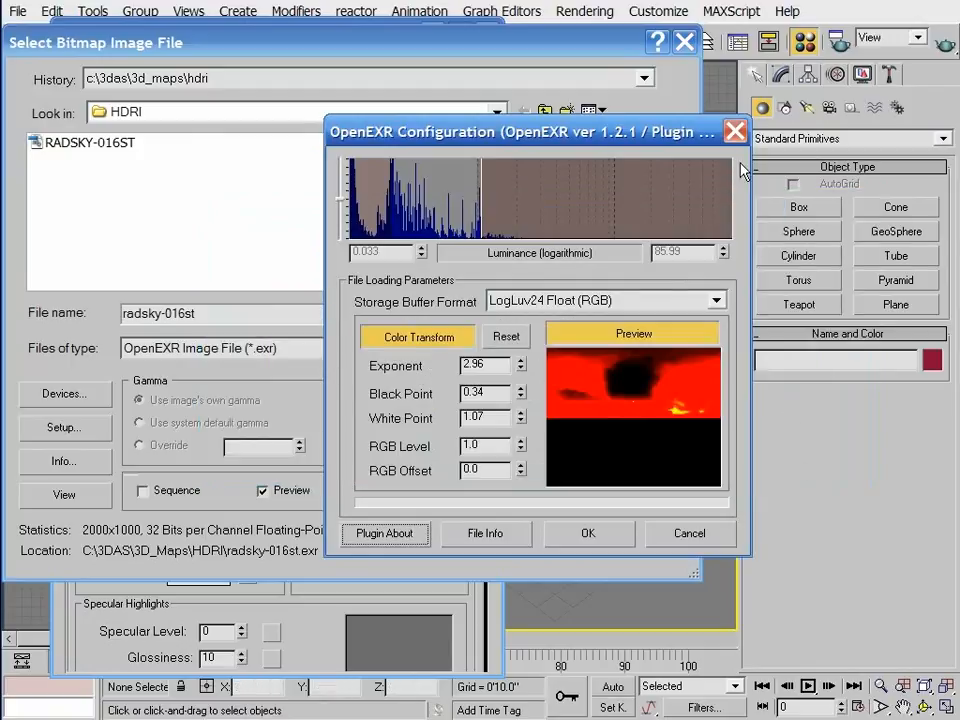
pyautogui.click(735, 131)
pyautogui.click(684, 41)
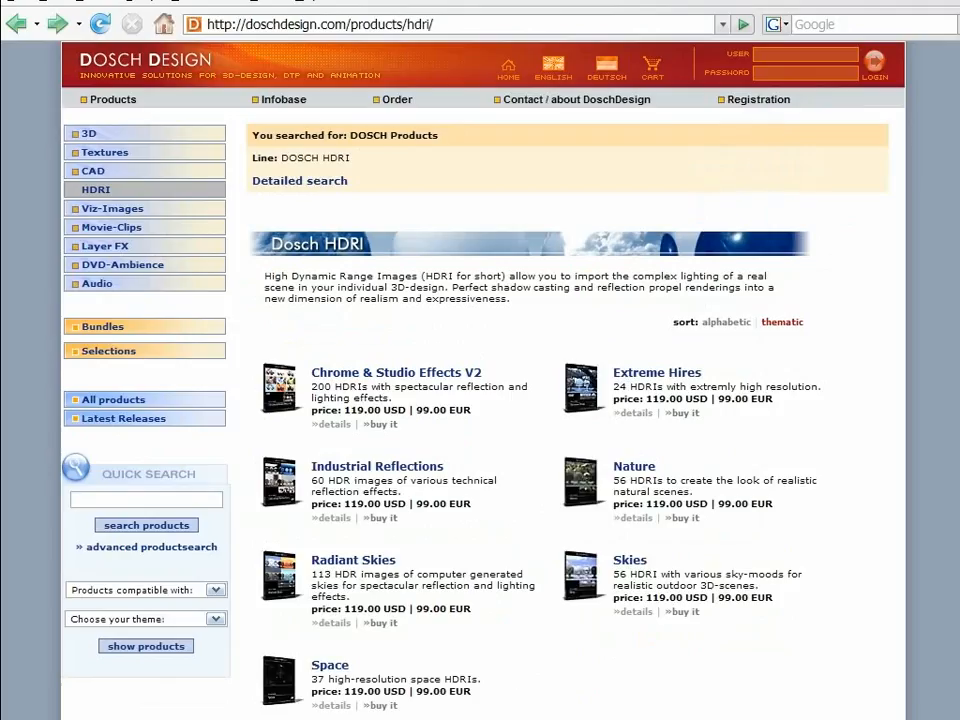
# Step: Switch to the web browser and look through the HDRI collections on the Dosch Design products page
pyautogui.scroll(-1, 417, 327)
pyautogui.scroll(-3, 446, 336)
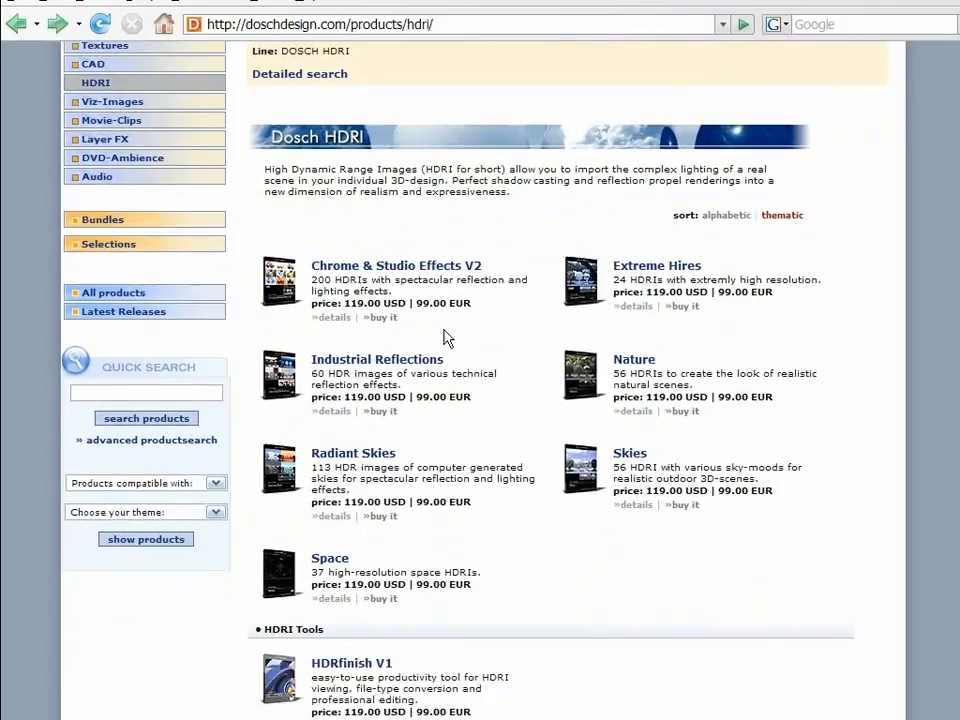
pyautogui.scroll(3, 530, 380)
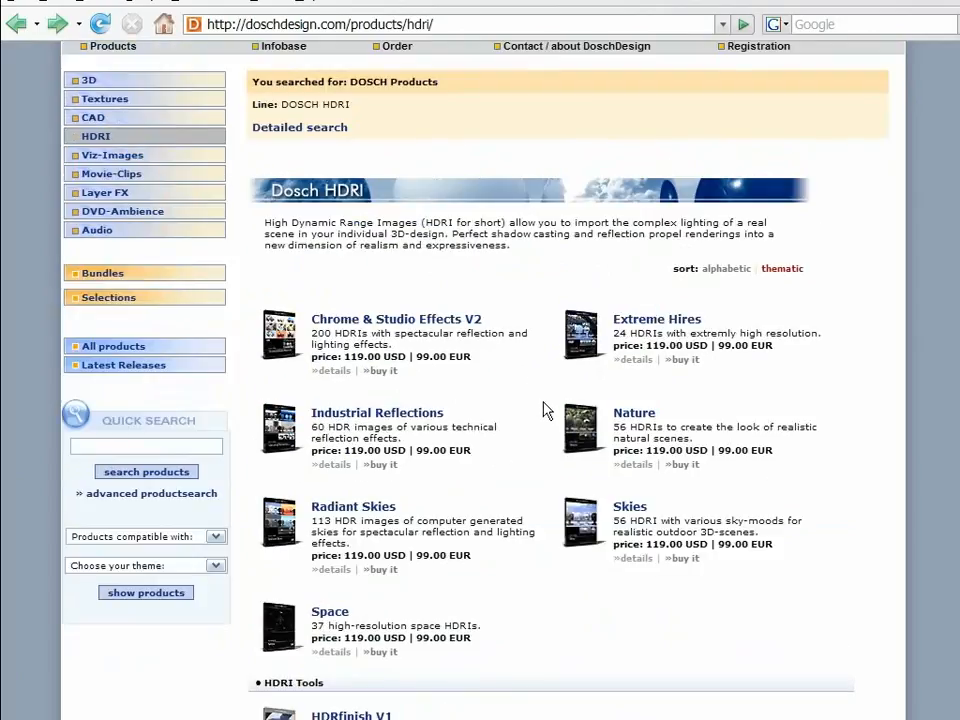
pyautogui.click(600, 343)
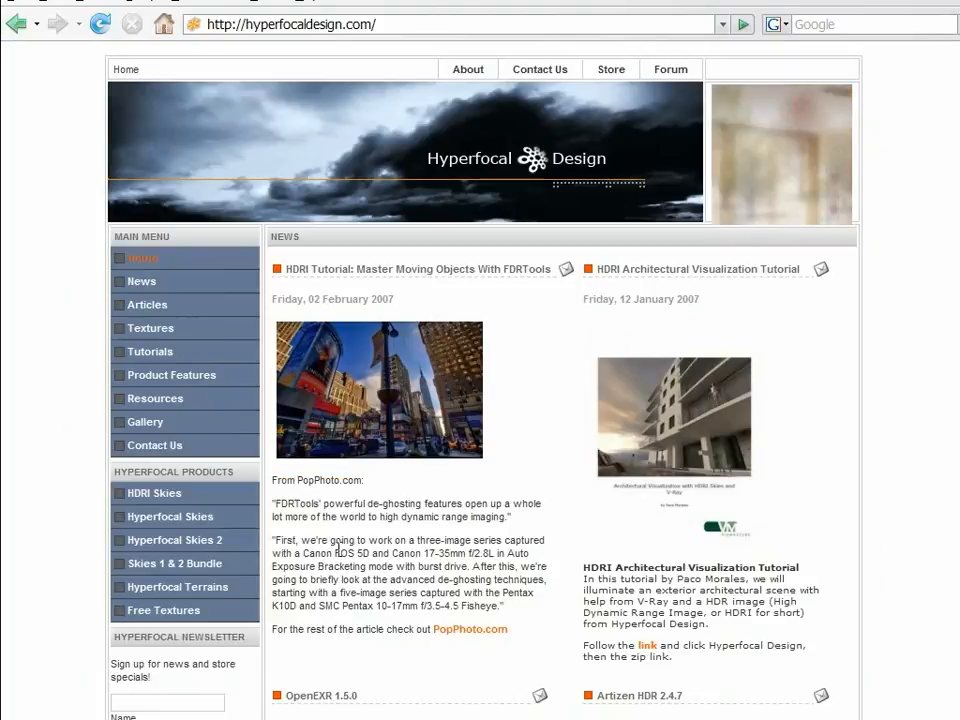
# Step: Open the HDRI Skies product page on the Hyperfocal Design site and examine its formats and resolutions
pyautogui.scroll(-5, 338, 548)
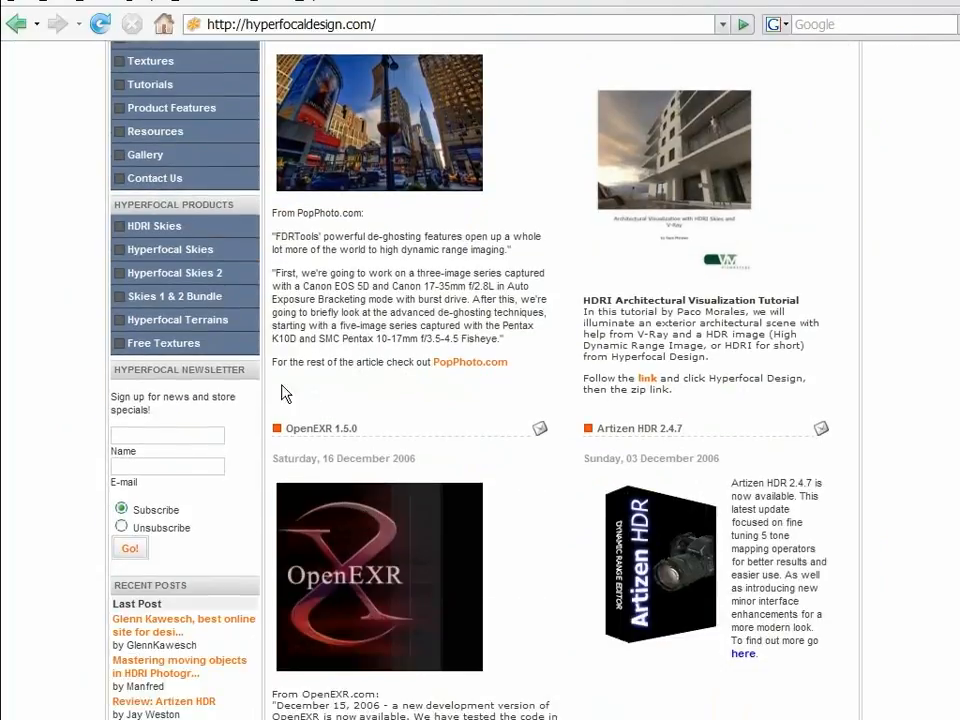
pyautogui.click(181, 232)
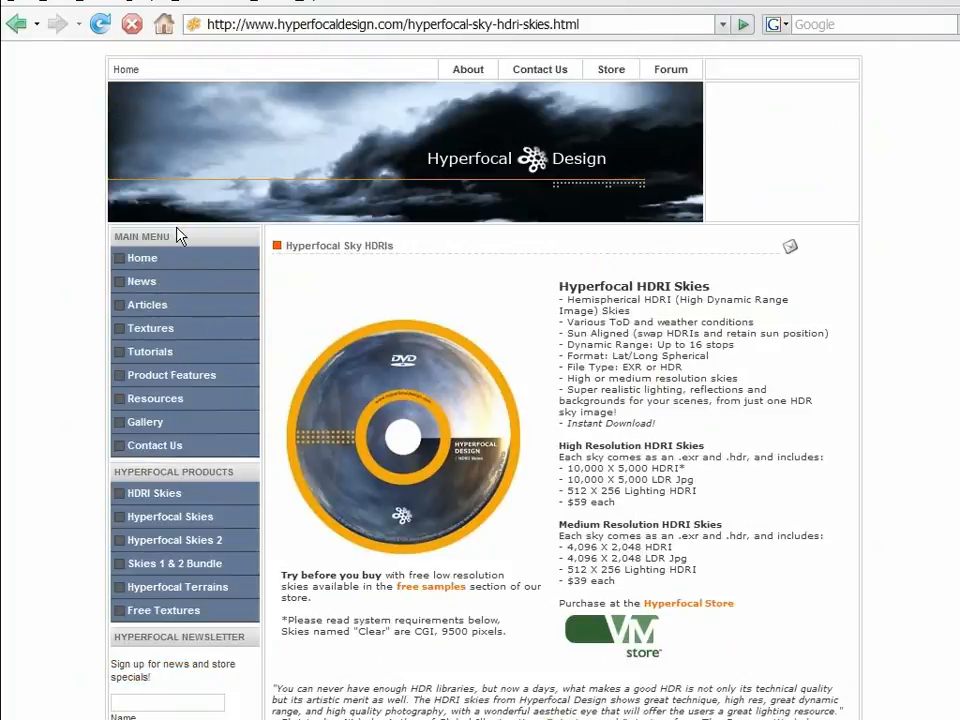
pyautogui.scroll(-3, 447, 352)
pyautogui.scroll(-17, 447, 352)
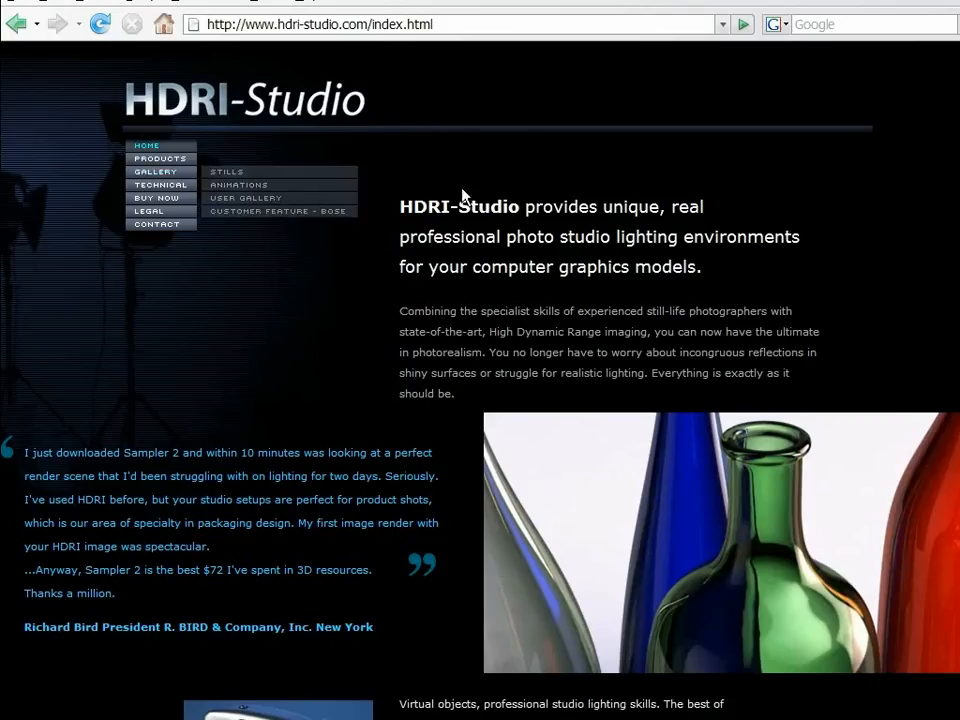
# Step: Look over the HDRI-Studio home page and open its single user license order page
pyautogui.scroll(-9, 481, 250)
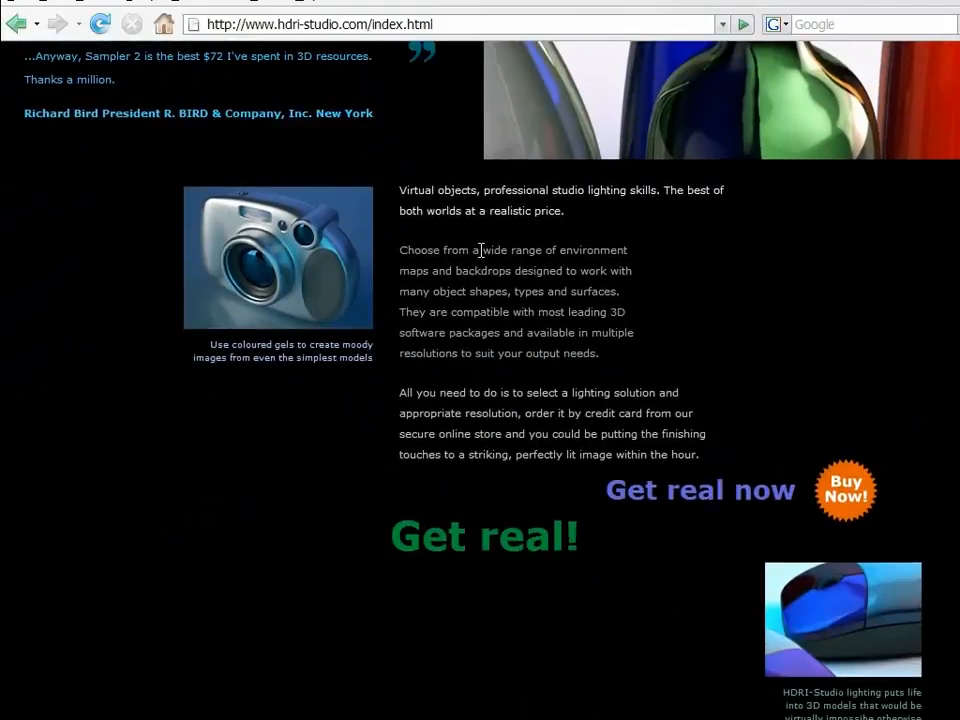
pyautogui.scroll(9, 481, 250)
pyautogui.moveTo(133, 188)
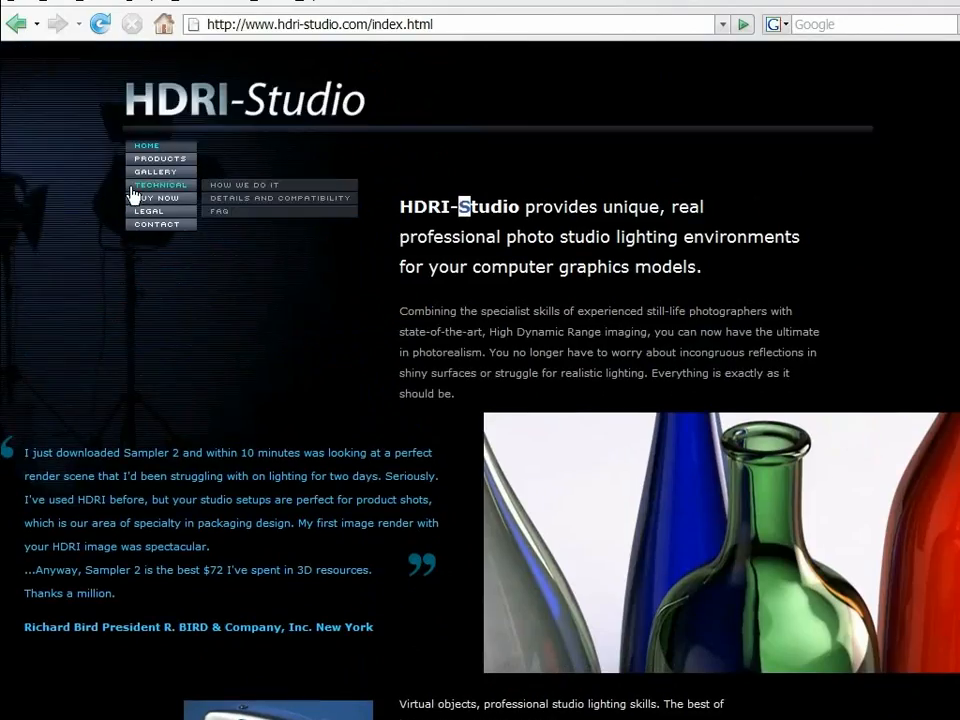
pyautogui.moveTo(190, 198)
pyautogui.click(385, 224)
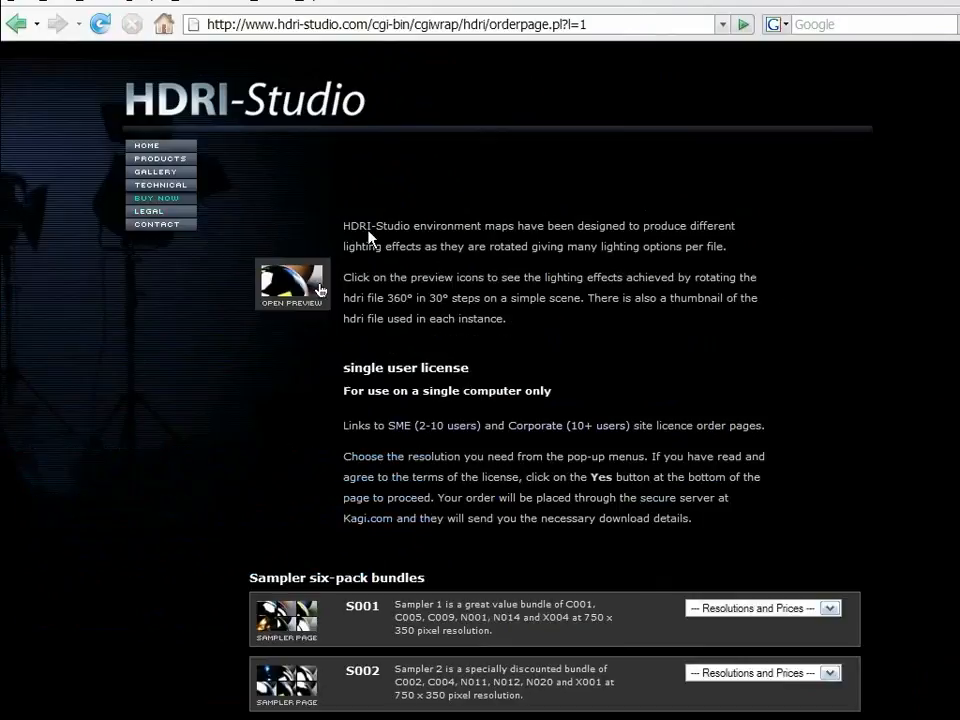
# Step: Find the sampler six-pack bundles on the order page and open the sampler page from bundle S001
pyautogui.scroll(-3, 448, 300)
pyautogui.scroll(-3, 494, 348)
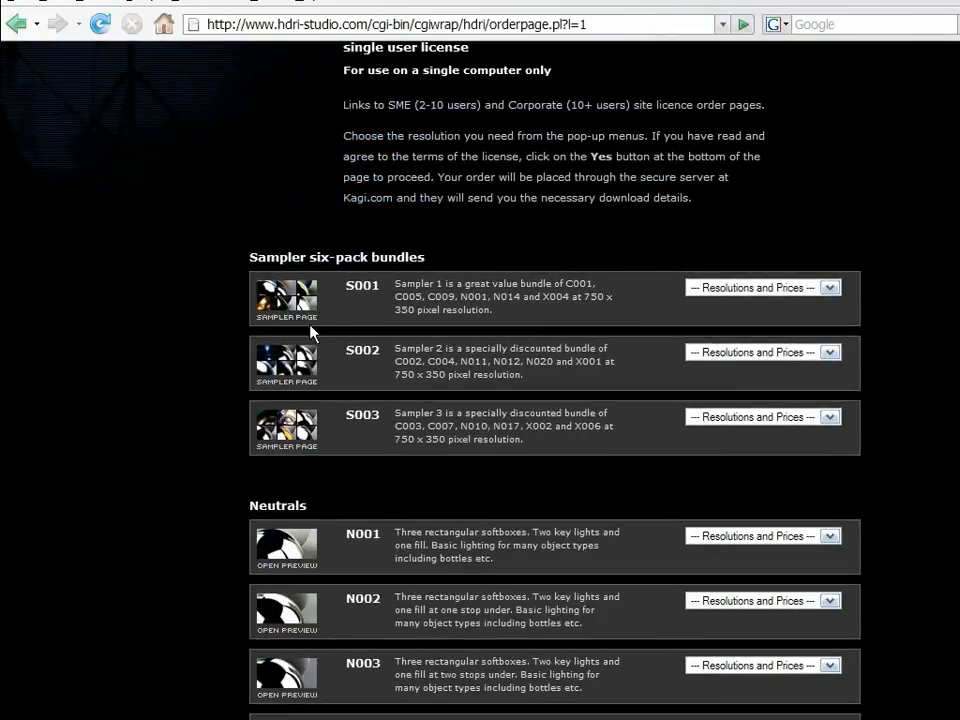
pyautogui.click(282, 303)
pyautogui.scroll(-5, 290, 310)
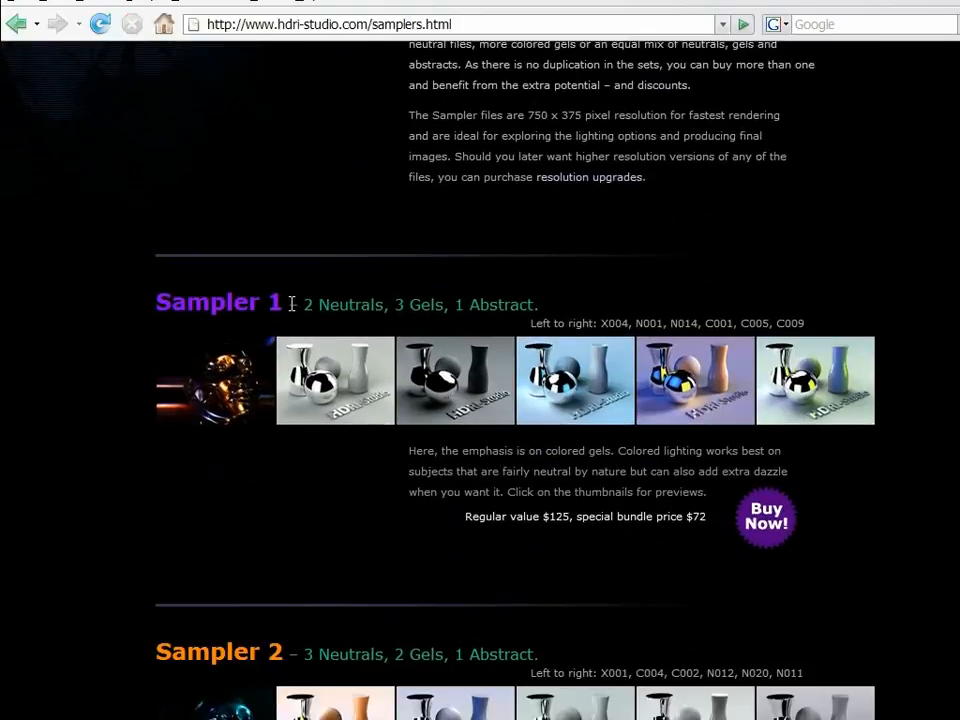
# Step: Preview the C005 lighting file from Sampler 1, and look through the Sampler 2 and Sampler 3 thumbnails
pyautogui.click(683, 392)
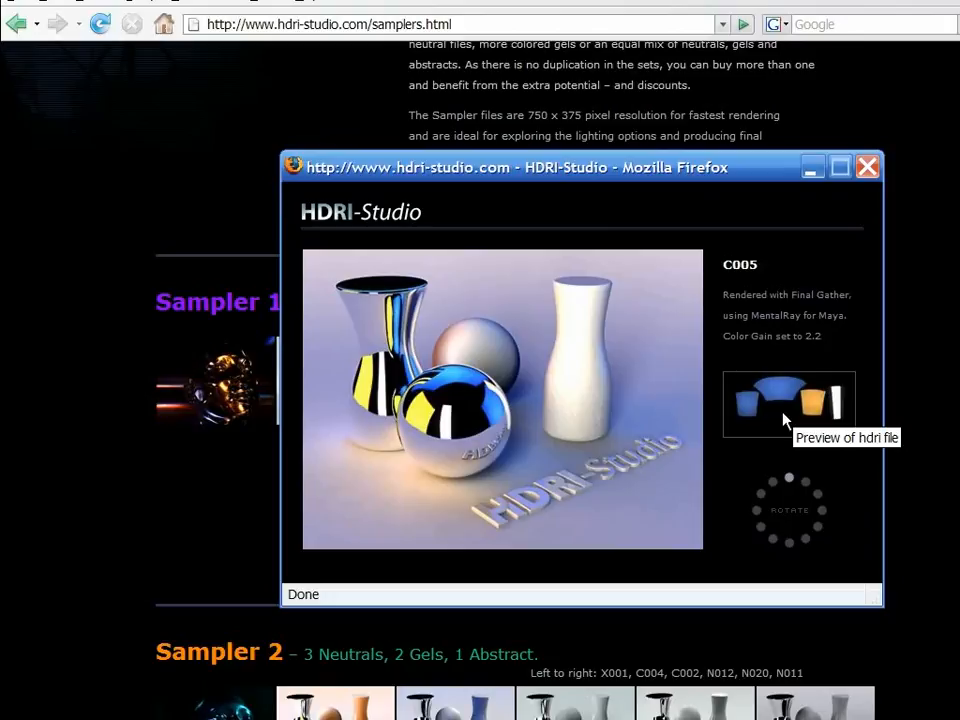
pyautogui.click(887, 450)
pyautogui.scroll(-3, 600, 490)
pyautogui.scroll(-9, 594, 495)
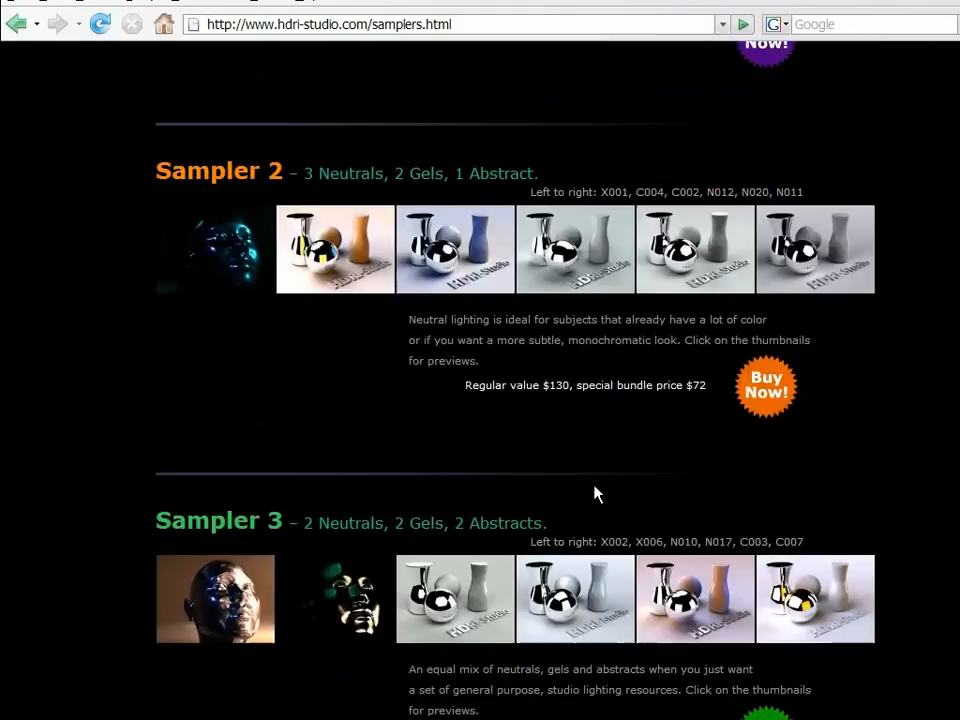
pyautogui.hotkey('alt', 'Tab')
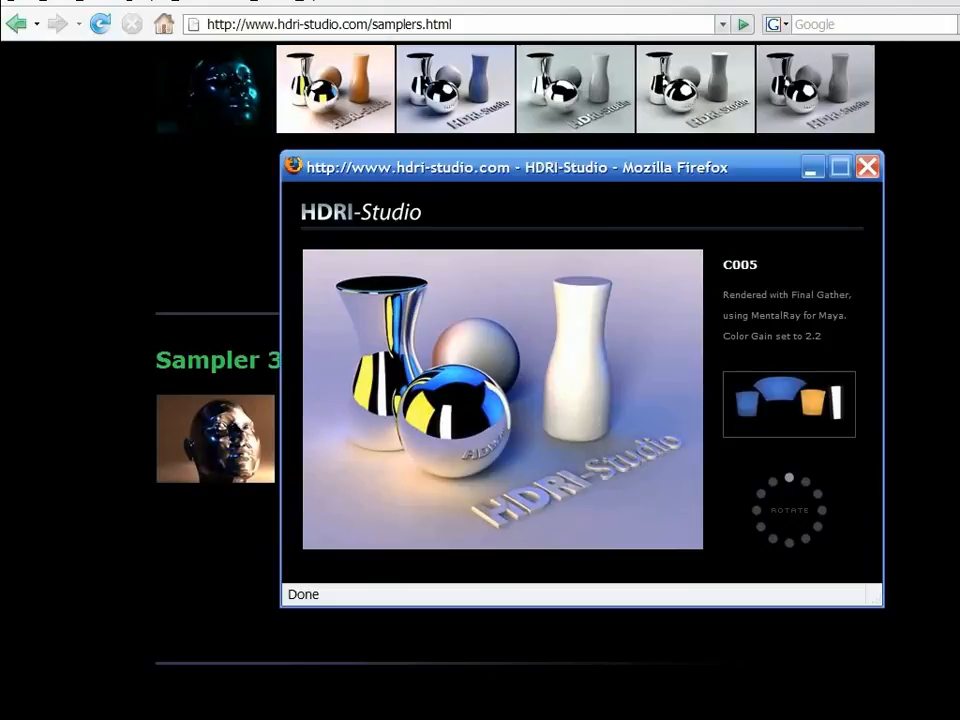